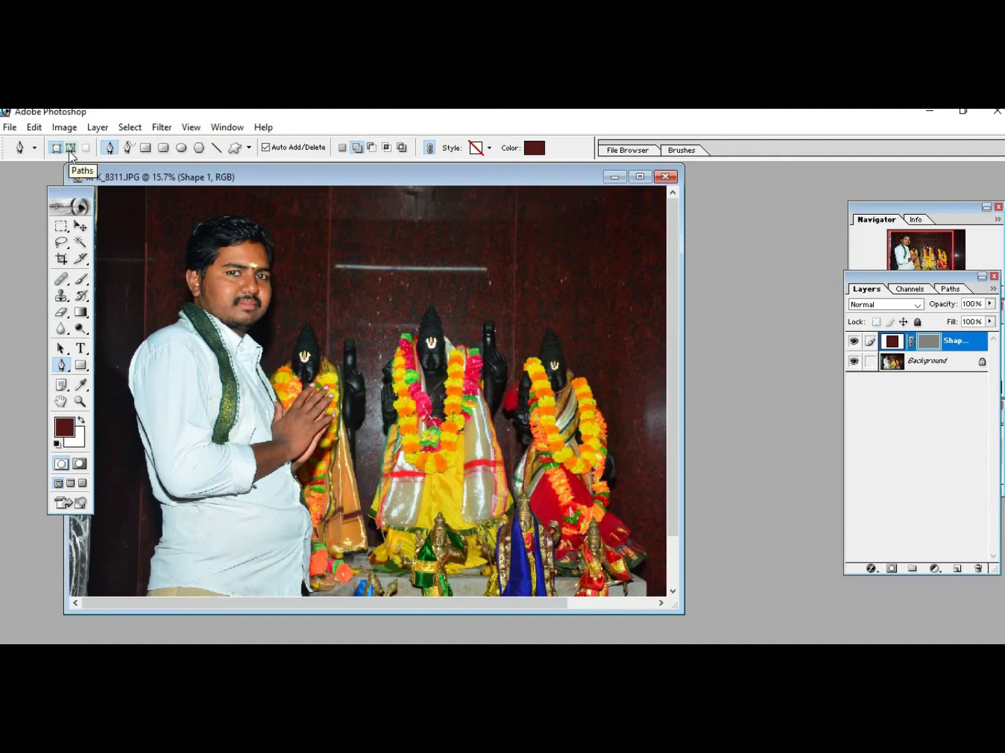
Set the Pen tool to Paths mode and check its Rubber Band and Auto Add/Delete options
left_click(70, 150)
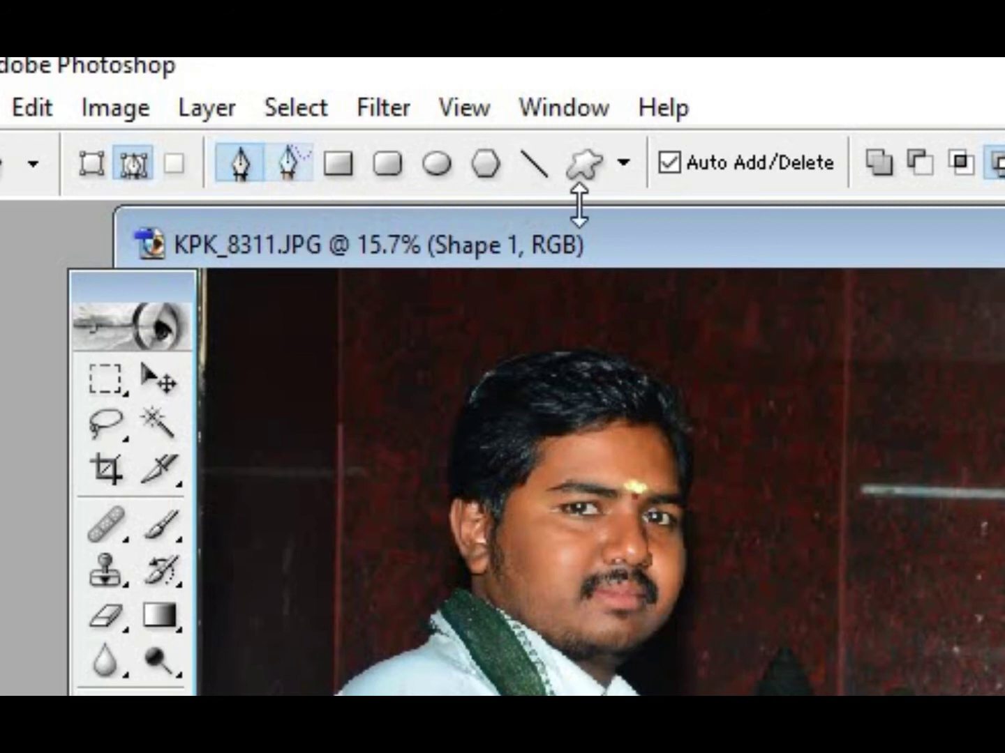
left_click(621, 164)
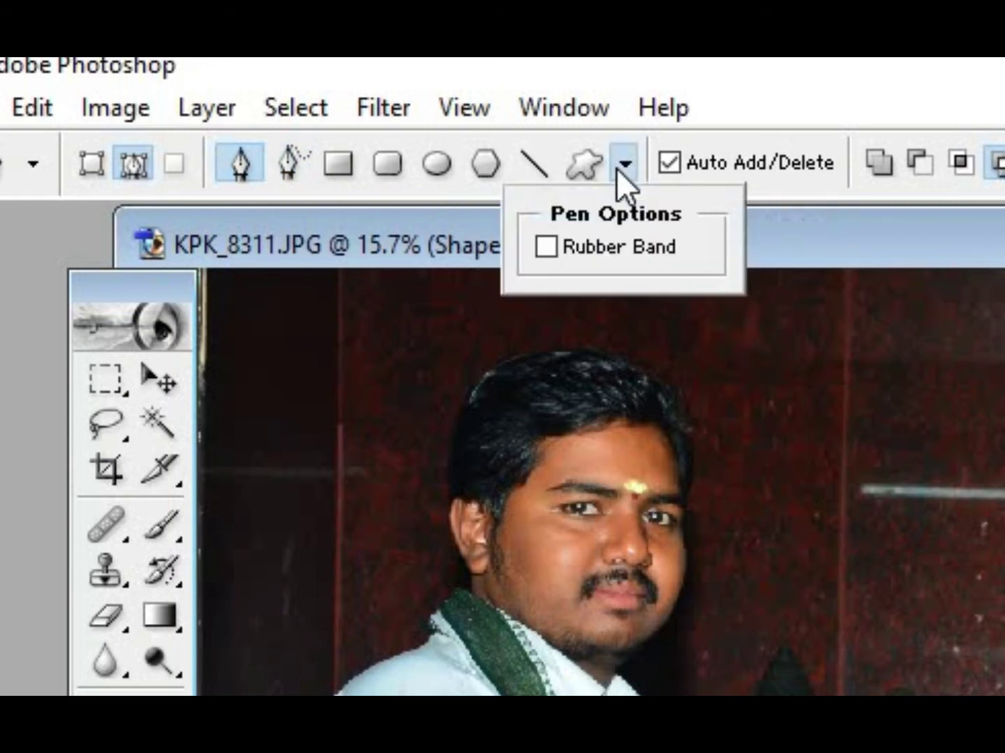
left_click(616, 249)
left_click(666, 170)
left_click(666, 170)
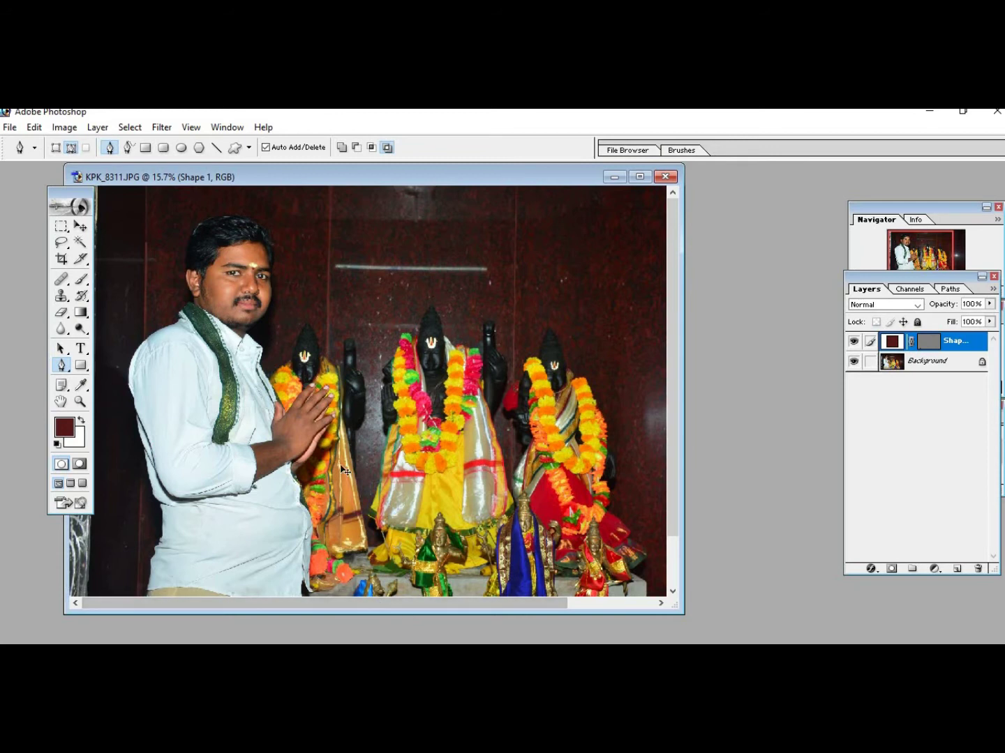
Select the Background layer, maximize the image window and get the Pen tool ready close up at the man's lower garment
key("v")
left_click(246, 569)
left_click_drag(137, 554, 284, 639)
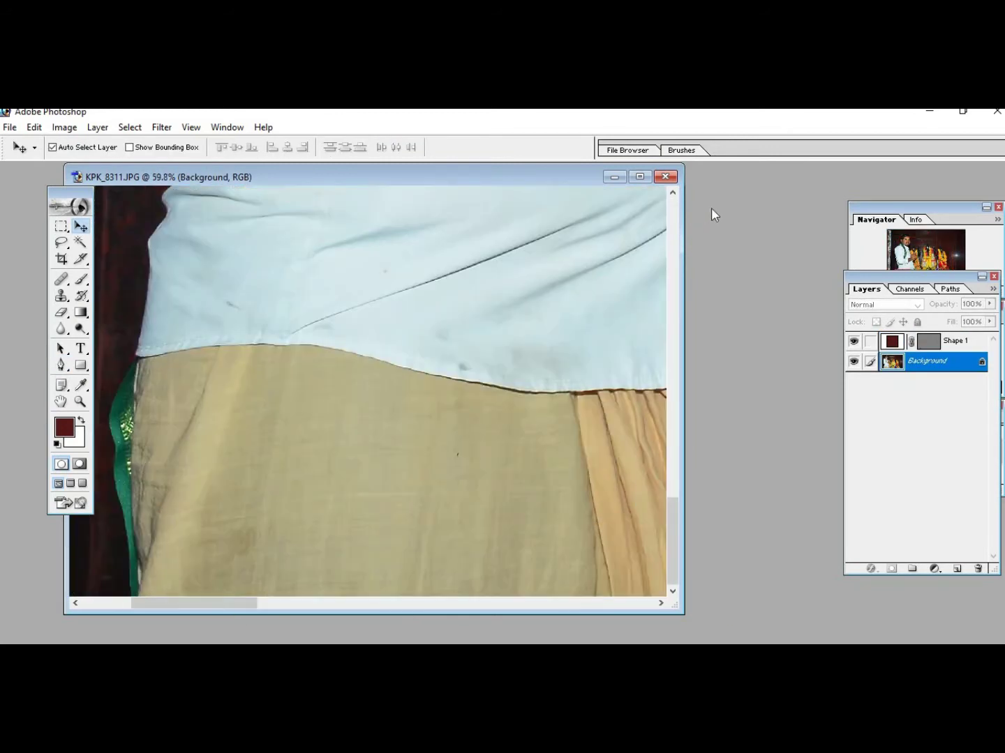
left_click(640, 177)
scroll(471, 388, "left", 5)
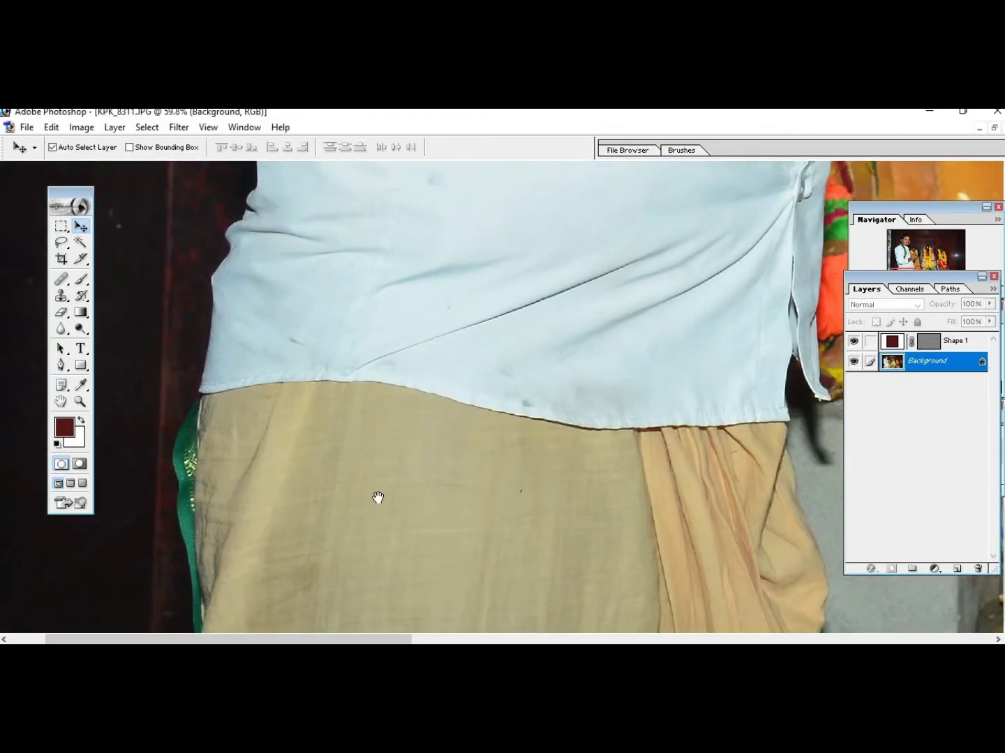
key("p")
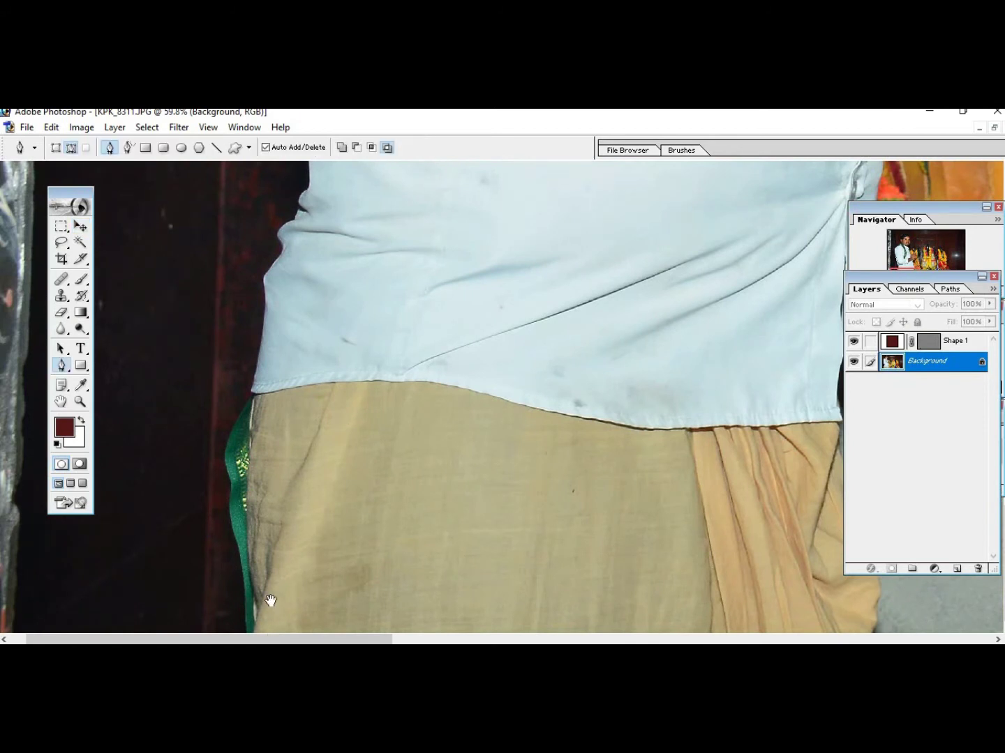
left_click(271, 599)
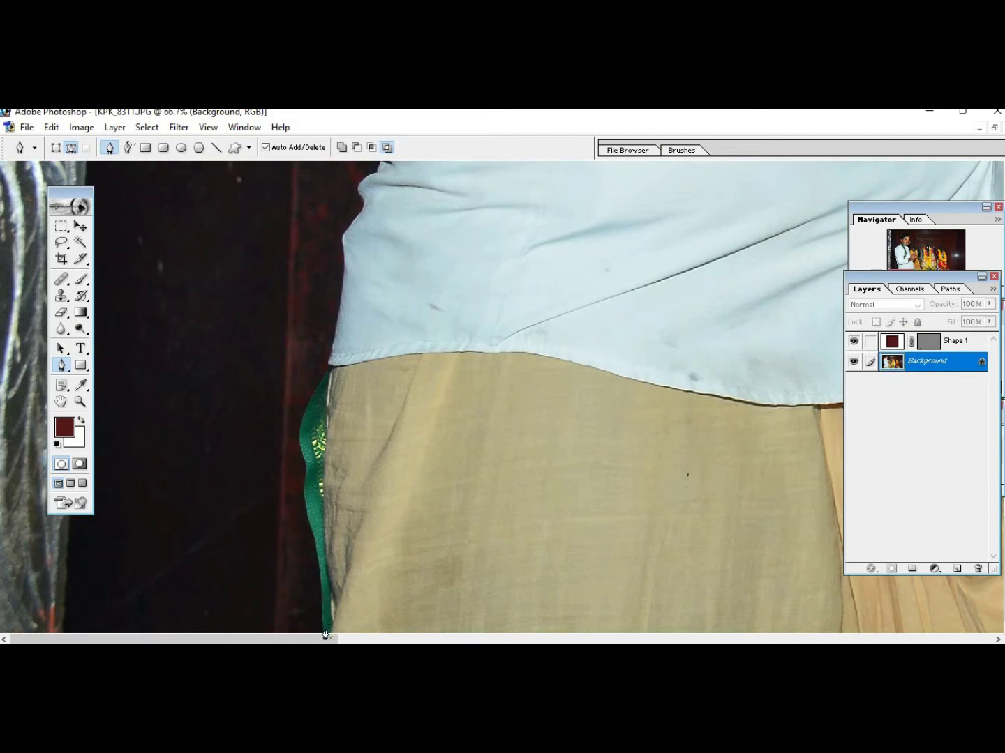
Start a path on the green border of the dhoti and trace it with curved points up to the shirt hem
left_click_drag(325, 630, 322, 578)
left_click_drag(265, 435, 463, 631)
left_click_drag(408, 507, 397, 610)
left_click_drag(357, 403, 355, 328)
left_click_drag(343, 279, 347, 468)
left_click_drag(345, 450, 350, 382)
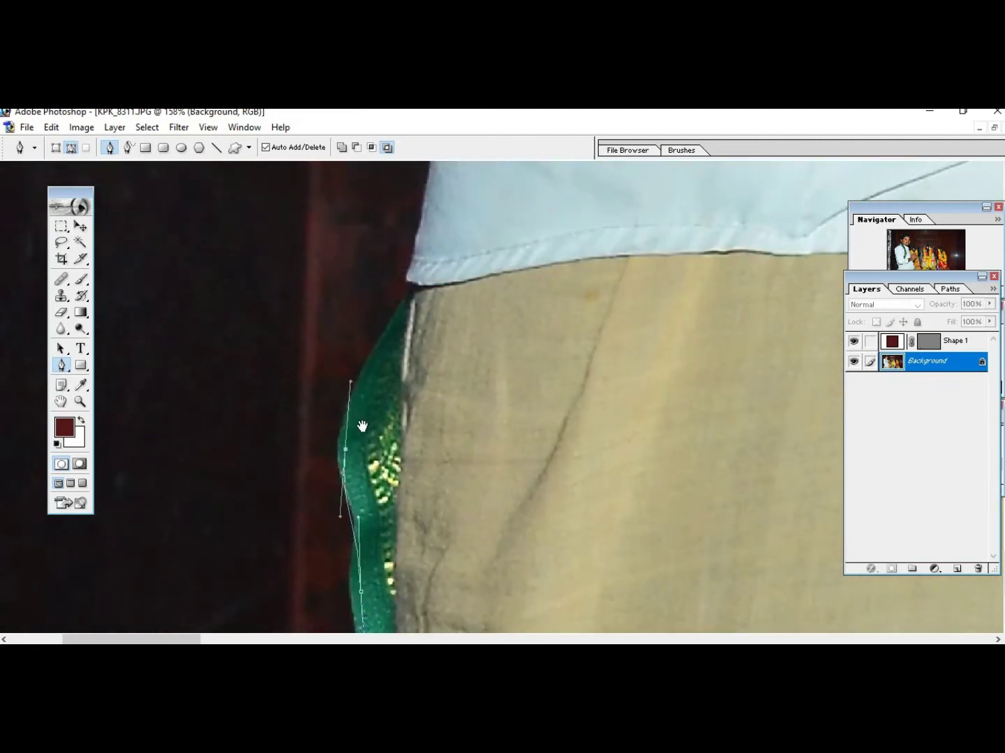
left_click_drag(362, 426, 352, 540)
left_click_drag(377, 445, 406, 404)
Continue the path from the shirt hem up the back edge and around the folds at the waist
left_click_drag(421, 314, 383, 488)
left_click_drag(398, 363, 401, 455)
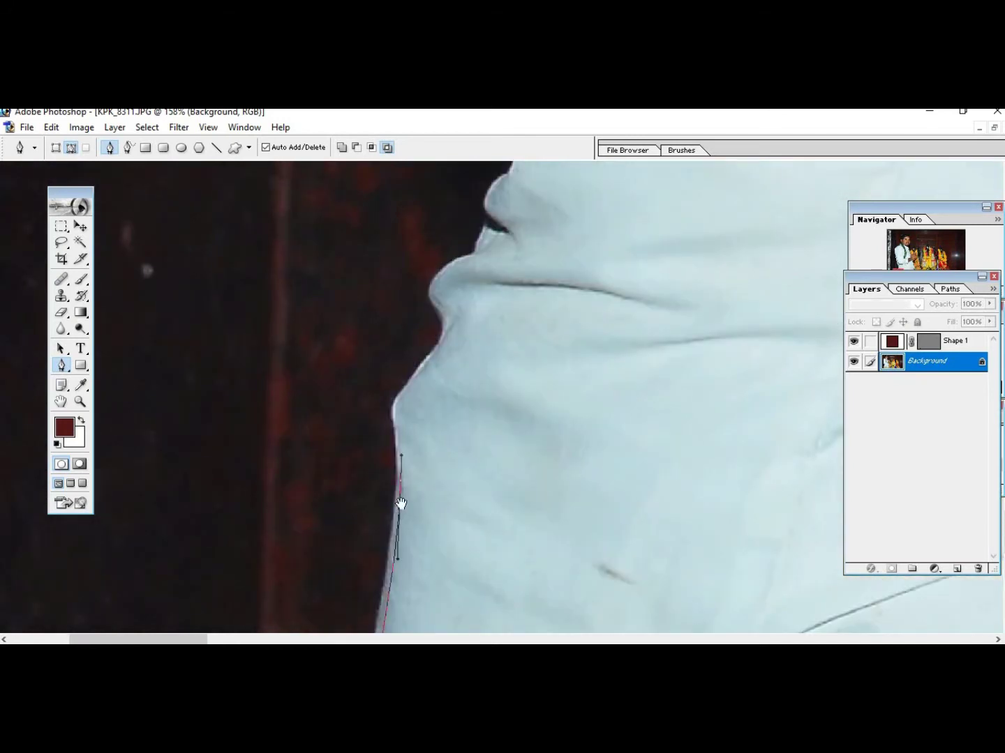
left_click_drag(400, 504, 400, 570)
left_click_drag(396, 468, 452, 382)
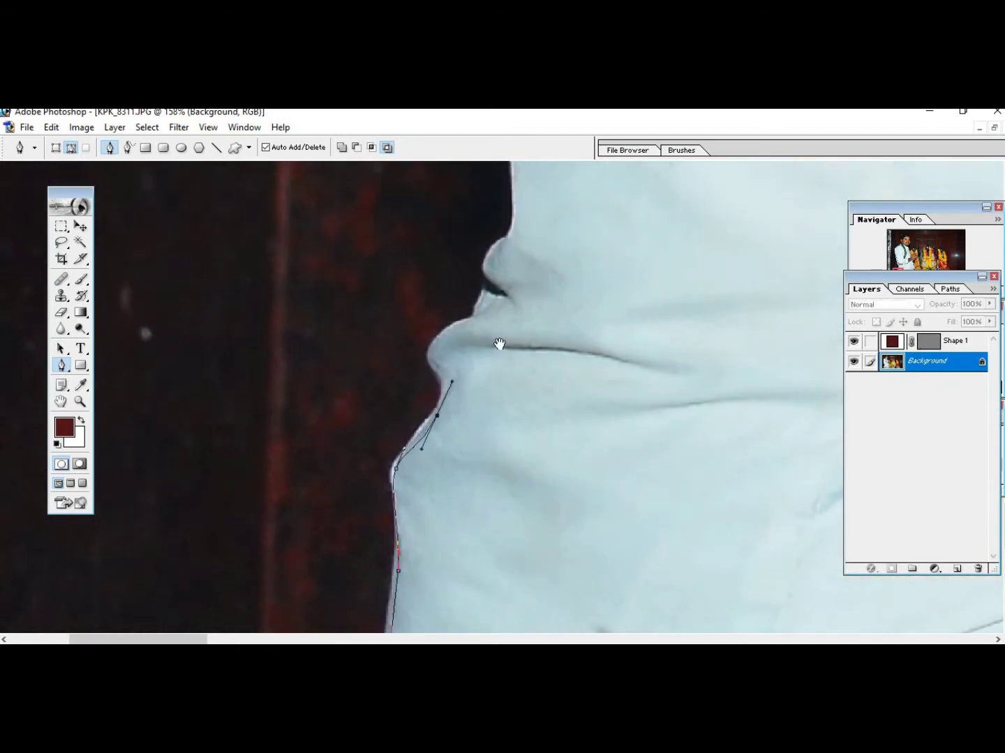
left_click_drag(499, 344, 484, 468)
left_click_drag(416, 476, 468, 443)
left_click_drag(473, 431, 498, 410)
Extend the path from the waist folds up the back of the shirt to the elbow of the sleeve
left_click_drag(509, 358, 470, 540)
left_click_drag(466, 480, 469, 444)
left_click_drag(476, 417, 472, 508)
left_click_drag(464, 461, 463, 425)
mouse_move(463, 417)
left_mouse_down()
mouse_move(459, 483)
mouse_move(449, 421)
left_mouse_up()
left_click_drag(325, 280, 336, 333)
left_click(351, 433)
left_click_drag(336, 333, 377, 550)
Trace the outer edge of the sleeve from the elbow up to the upper arm
left_click(341, 427)
left_click(332, 395)
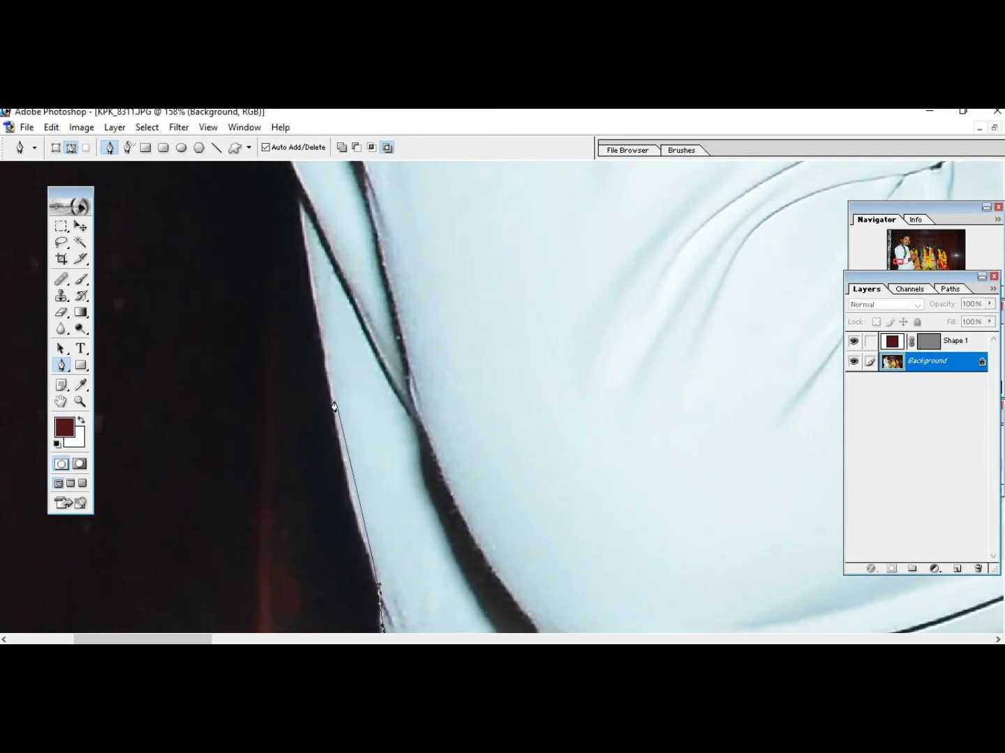
left_click(319, 329)
left_click_drag(356, 398, 342, 522)
left_click(294, 377)
left_click_drag(294, 377, 371, 515)
left_click(272, 366)
left_click_drag(322, 443, 321, 418)
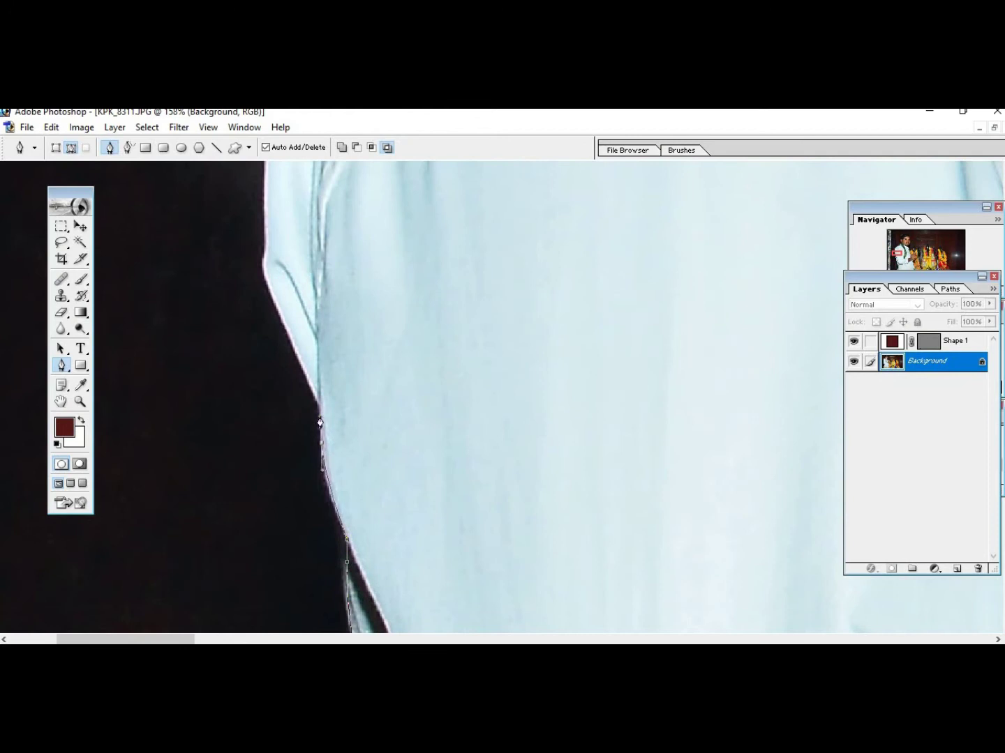
Trace the upper sleeve with curved path points up to the rounded start of the shoulder
left_click_drag(304, 358, 354, 499)
left_click_drag(339, 472, 374, 590)
left_click_drag(355, 450, 361, 367)
left_click_drag(419, 432, 393, 602)
left_click_drag(424, 363, 491, 277)
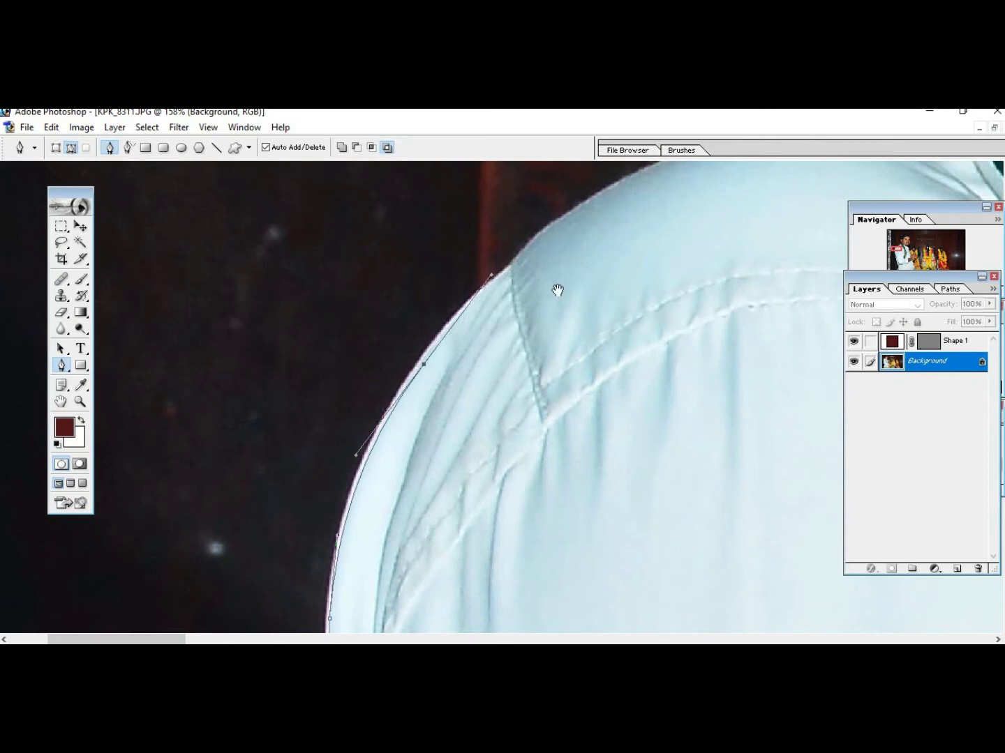
Continue the path along the top of the shoulder to the white fringe of the green scarf
left_click_drag(559, 290, 442, 349)
left_click_drag(482, 271, 502, 267)
left_click_drag(516, 293, 416, 391)
left_click_drag(490, 339, 505, 375)
left_click(519, 338)
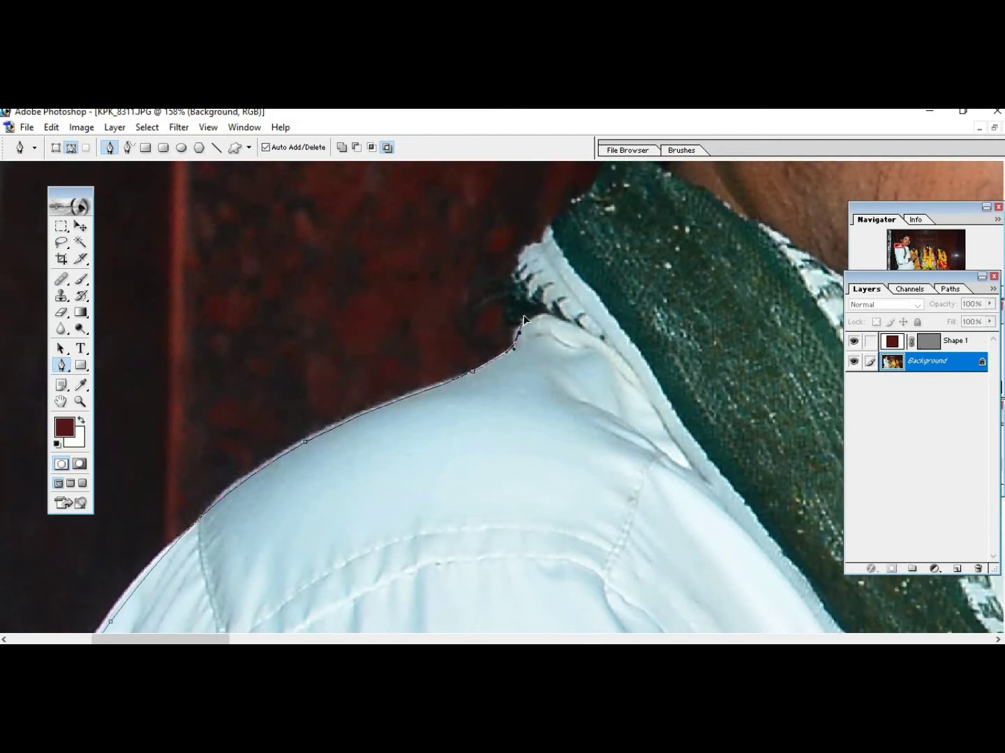
Trace the scarf's fringe and upper edge behind the neck, then up the neck to the earlobe
left_click(521, 274)
left_click_drag(521, 273, 547, 434)
left_click(528, 400)
left_click(580, 408)
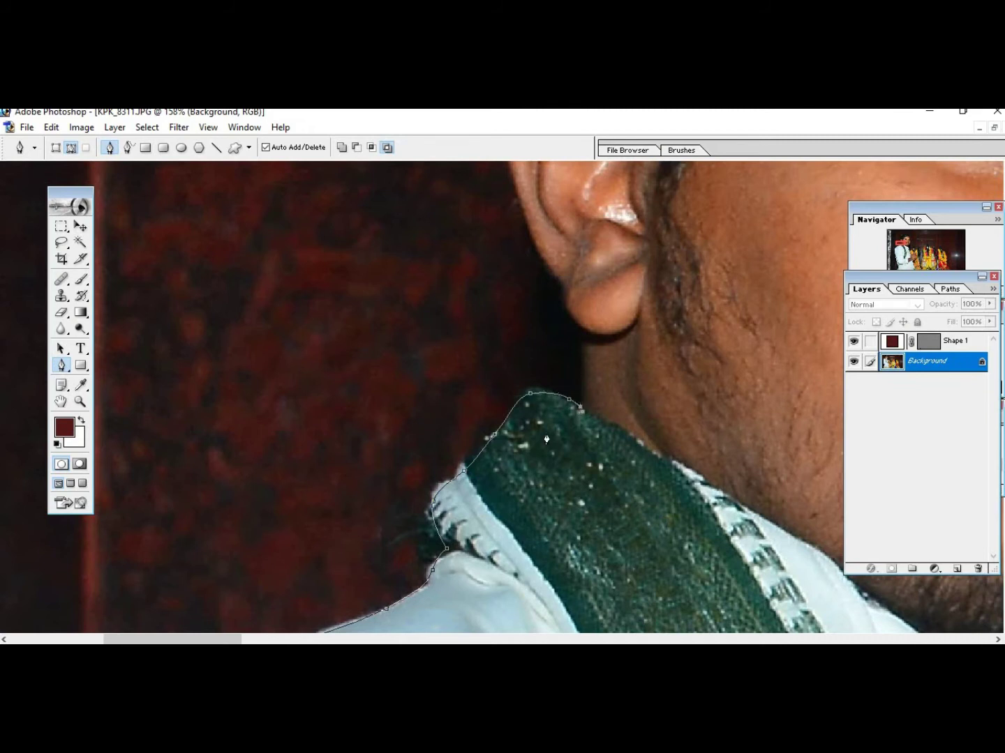
left_click(547, 430)
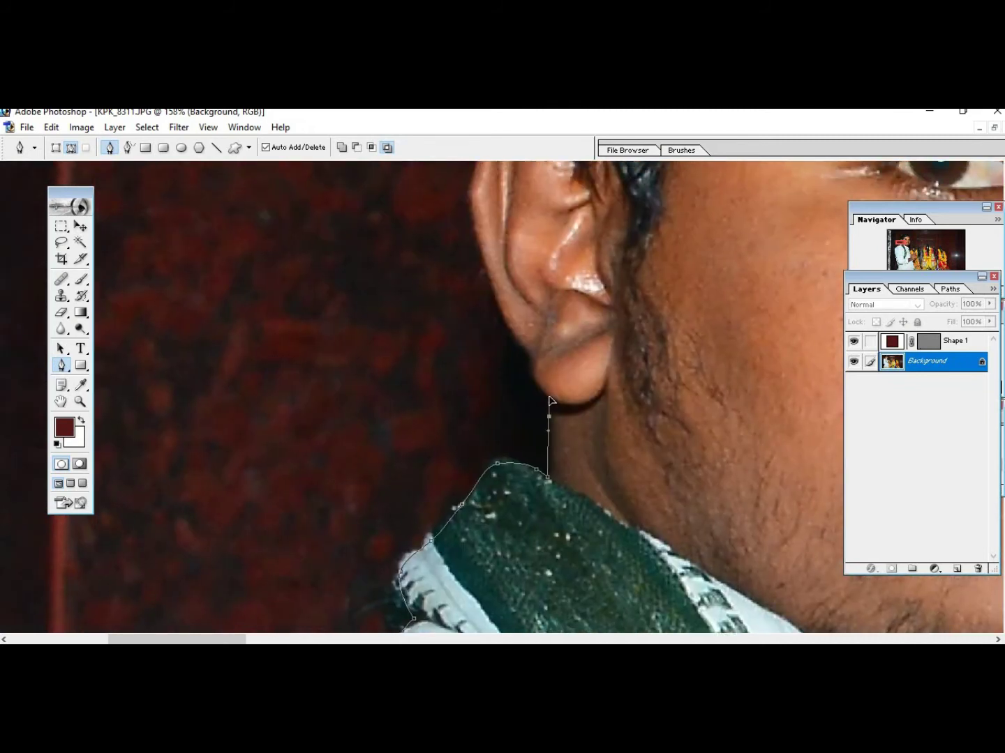
Place path points around the bottom of the earlobe, undoing and redrawing the curve to fit
left_click_drag(535, 362, 506, 489)
left_click(524, 447)
key("ctrl+z")
left_click_drag(530, 441, 509, 353)
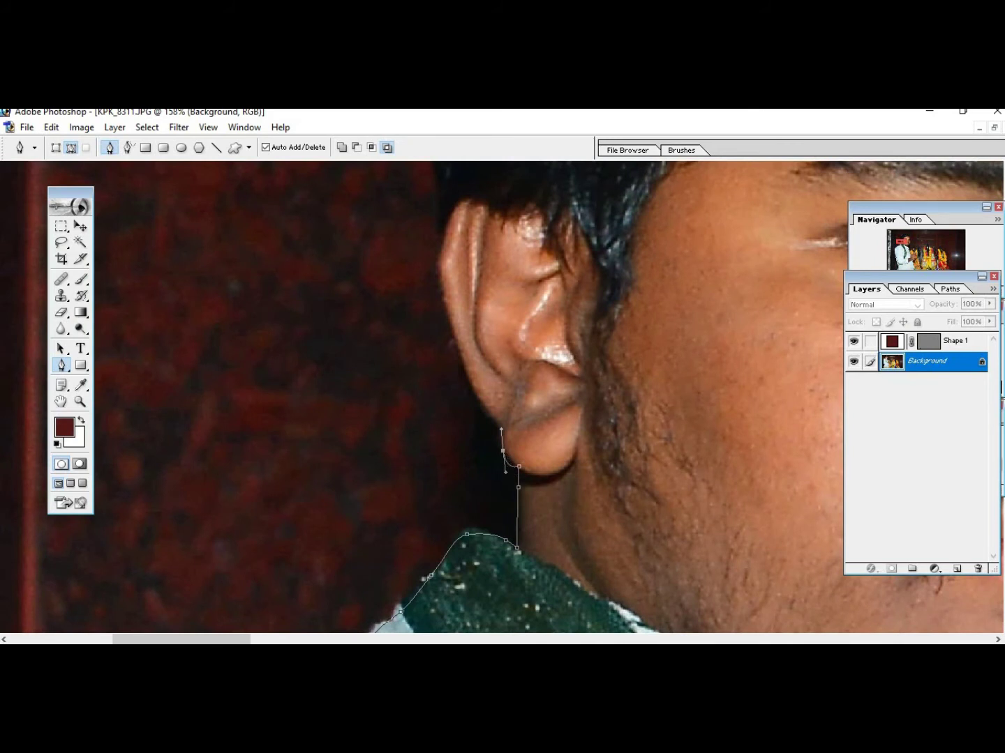
left_click(506, 453)
left_click_drag(523, 452, 487, 377)
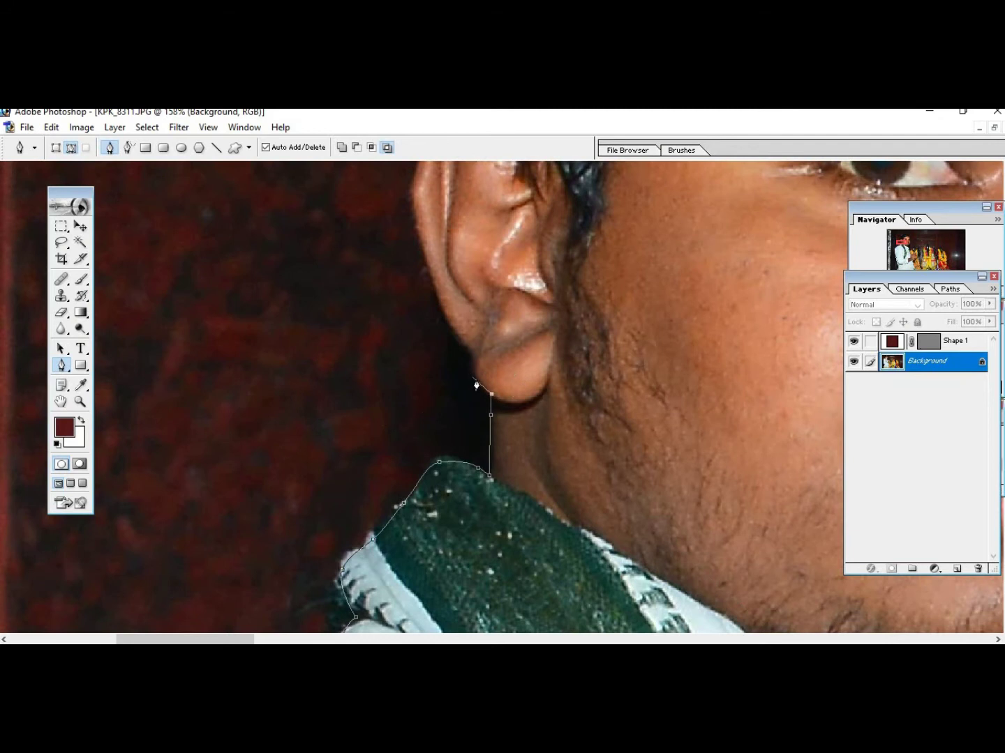
left_click(473, 365)
Trace the outer rim of the ear up to the hairline
left_click_drag(463, 388, 483, 520)
left_click_drag(440, 386, 437, 369)
left_click(443, 419)
left_click_drag(445, 323, 447, 378)
left_click(449, 368)
left_click_drag(453, 489, 443, 621)
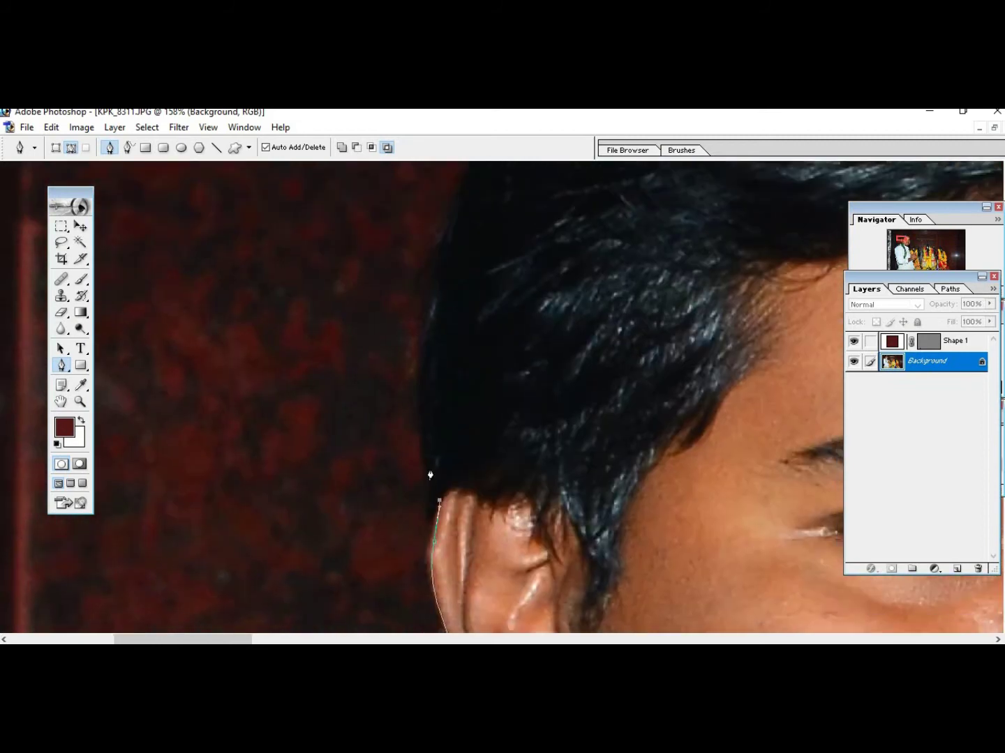
Trace the back and crown of the hair with long curved path segments
left_click_drag(428, 443, 368, 472)
left_click_drag(394, 358, 430, 302)
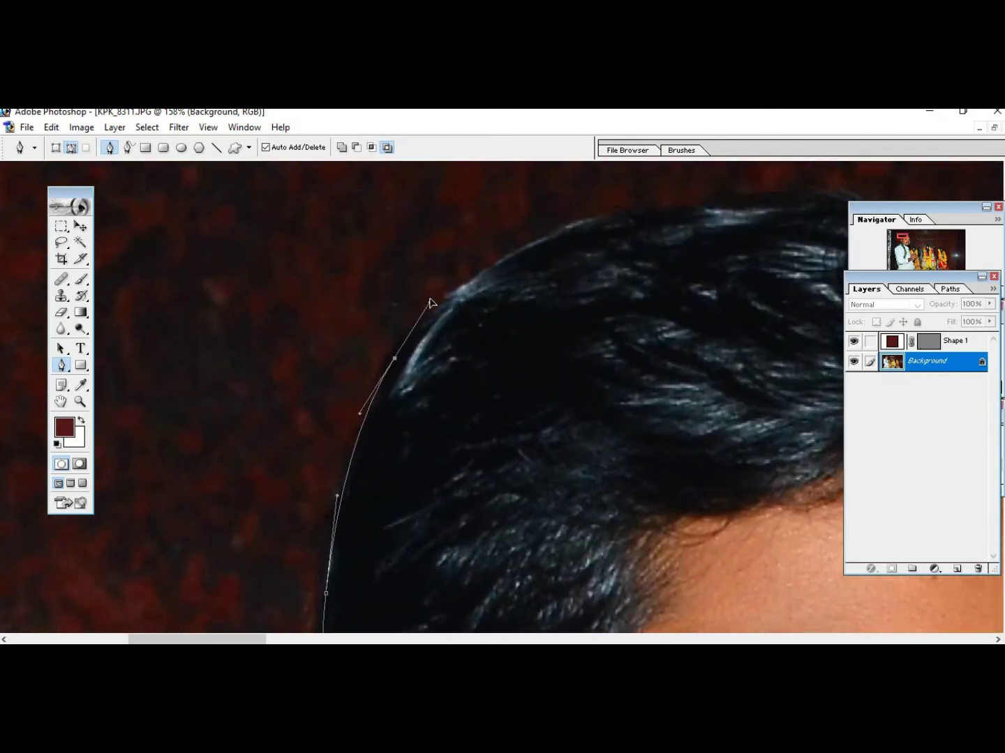
left_click_drag(370, 352, 223, 448)
left_click_drag(420, 322, 494, 292)
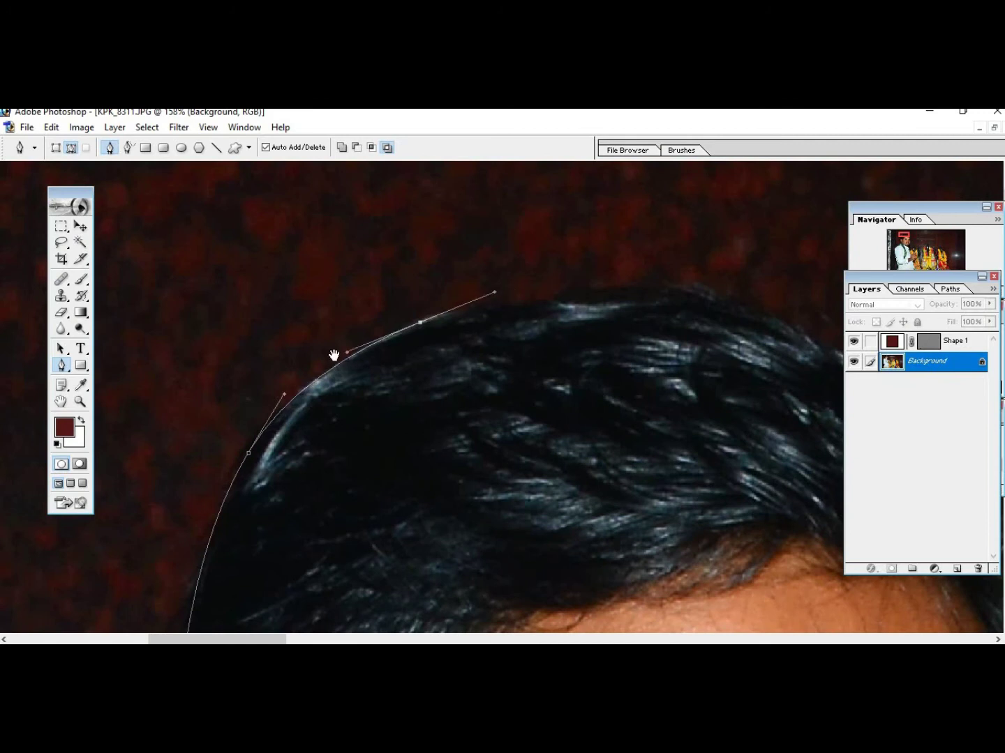
left_click_drag(334, 355, 145, 419)
Continue the path over the front of the hair and down to the forehead
left_click_drag(471, 358, 483, 295)
left_click_drag(546, 337, 597, 368)
left_click_drag(596, 364, 480, 271)
mouse_move(583, 342)
left_mouse_down()
mouse_move(583, 358)
mouse_move(647, 413)
mouse_move(590, 291)
mouse_move(571, 321)
mouse_move(582, 352)
left_mouse_up()
left_click_drag(595, 367, 583, 290)
left_click(579, 308)
Trace the far side of the face from the forehead past the eye and down the cheek
scroll(618, 422, "down", 3)
left_click(565, 275)
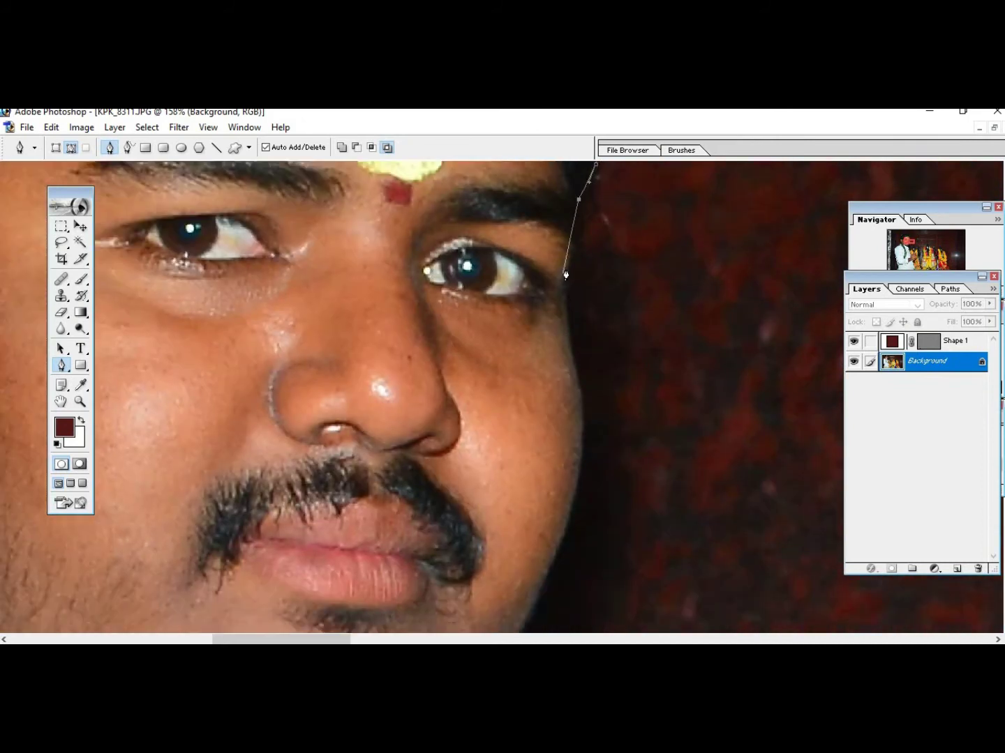
left_click(565, 318)
scroll(565, 318, "down", 1)
left_click_drag(589, 388, 581, 281)
Trace the jaw and chin down to where the neck meets the shirt collar
scroll(600, 349, "down", 5)
scroll(601, 342, "left", 3)
left_click(601, 333)
left_click_drag(560, 331, 502, 374)
left_click(499, 376)
Trace the edge of the collar and its tip down to the front edge of the shirt
left_click_drag(547, 422, 526, 328)
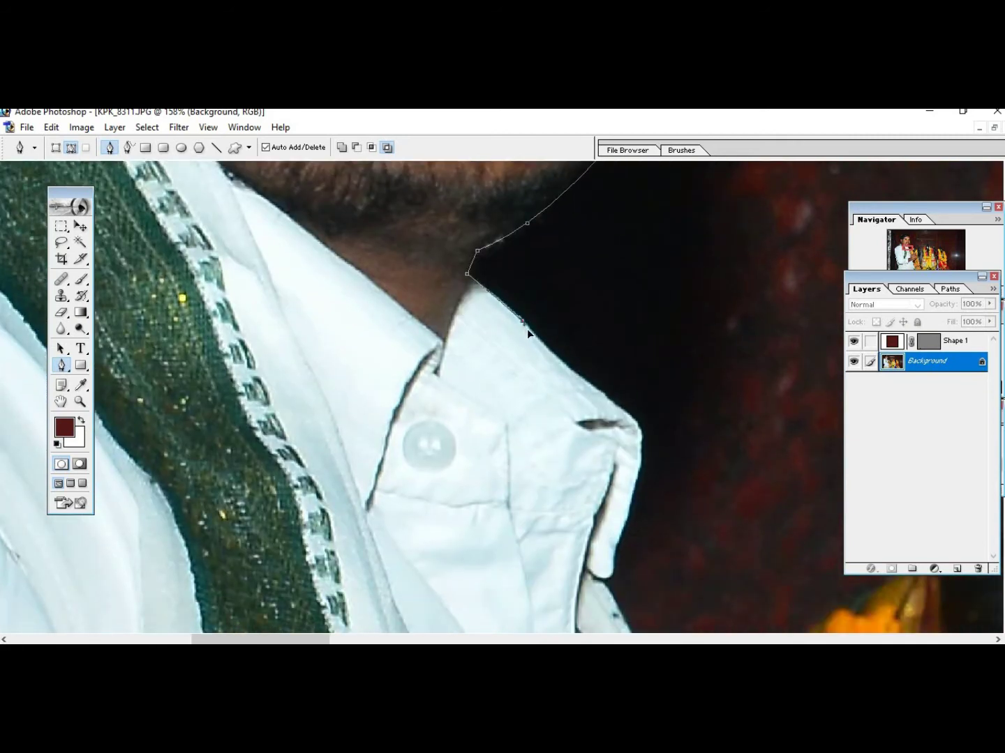
left_click_drag(588, 395, 580, 323)
left_click_drag(554, 364, 556, 268)
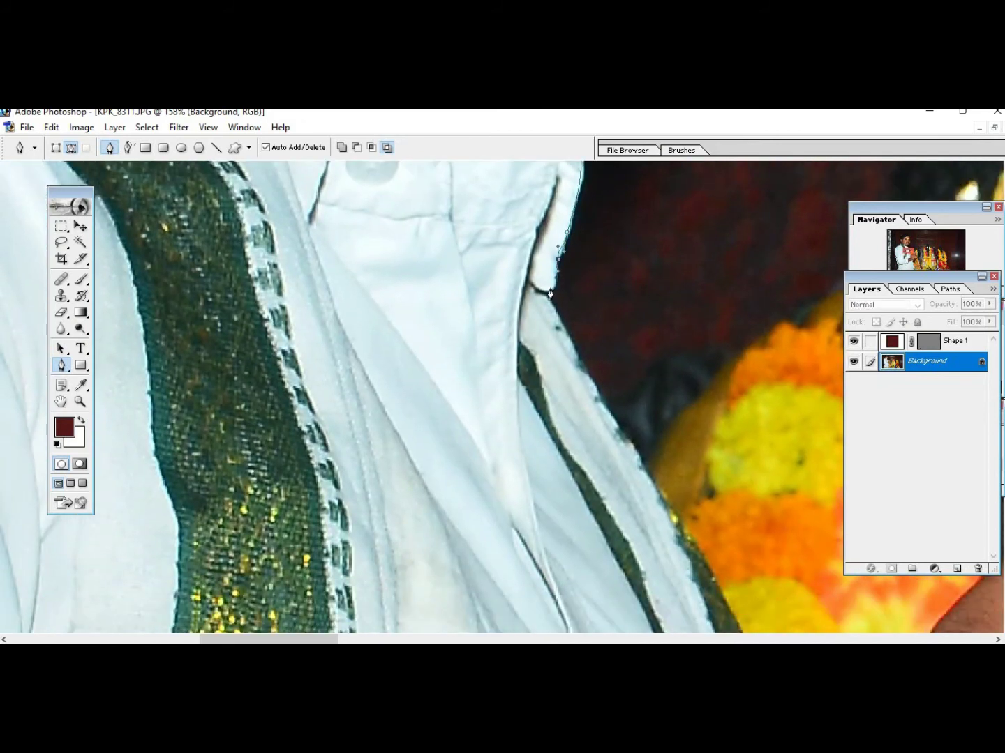
left_click_drag(577, 361, 556, 307)
Trace the shirt front and scarf edge beside the garland down to the corner where they meet the hand
left_click_drag(647, 592, 574, 471)
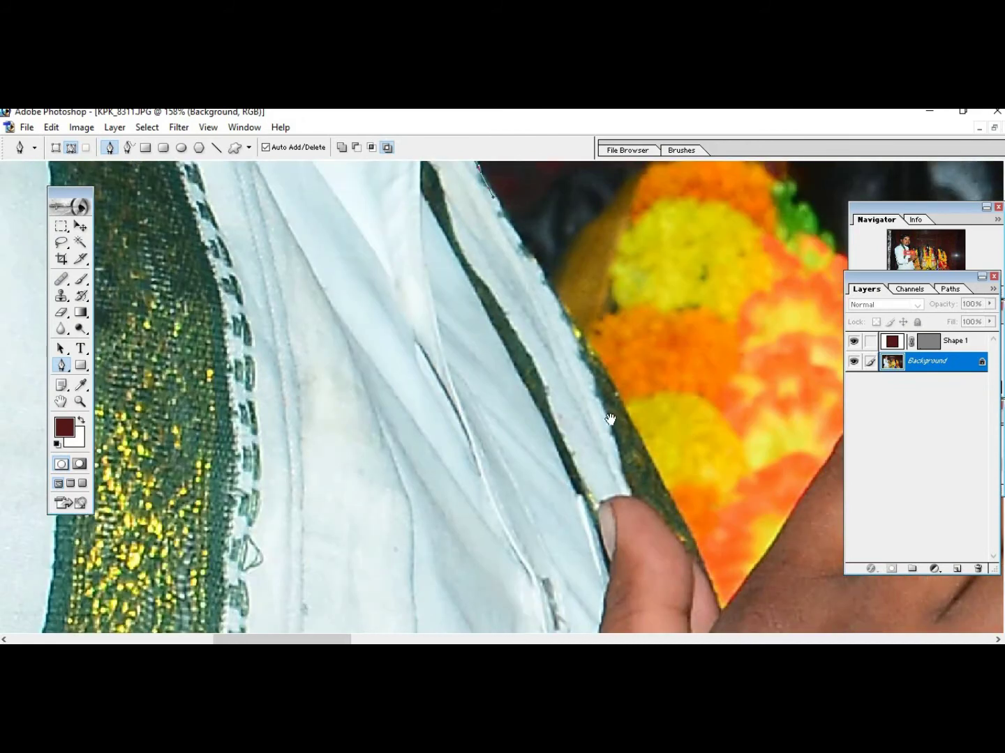
left_click_drag(609, 420, 548, 451)
left_click_drag(525, 364, 507, 357)
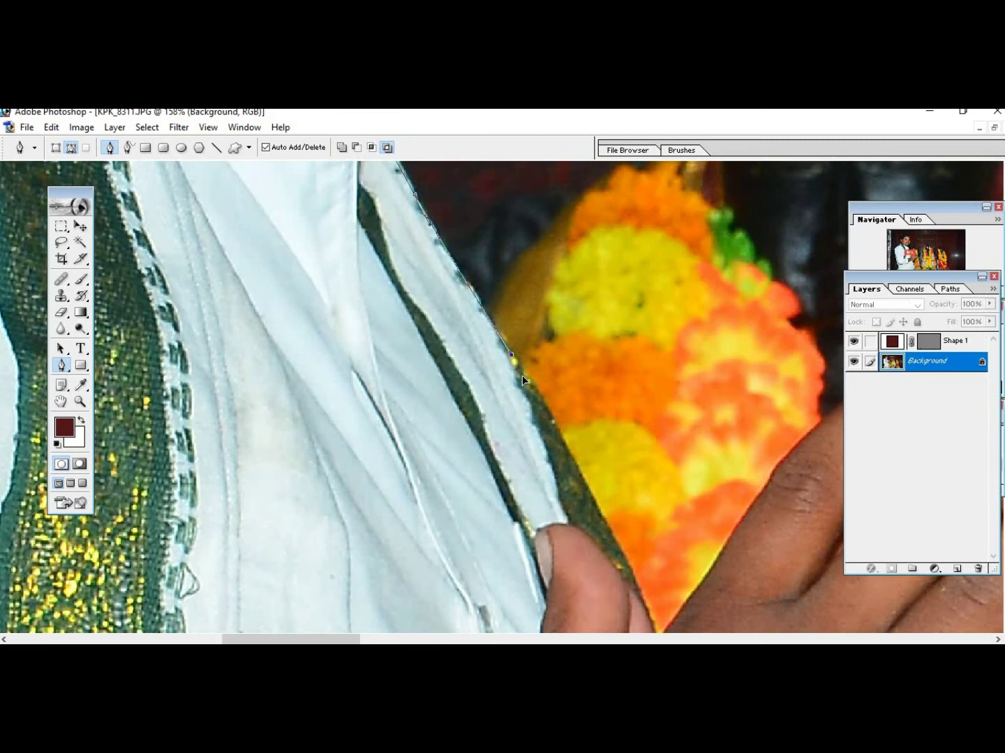
left_click_drag(577, 468, 506, 314)
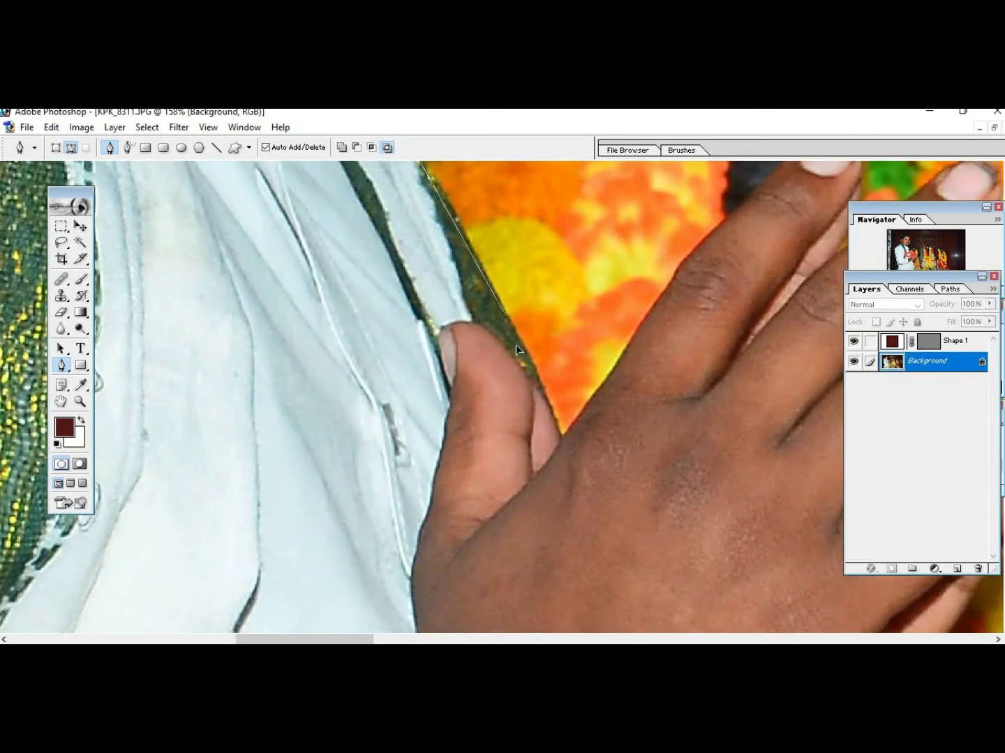
left_click_drag(526, 361, 579, 424)
left_click(562, 434)
Trace the outer edge of the index finger up and around its fingertip
left_click(598, 393)
left_click_drag(610, 370, 539, 424)
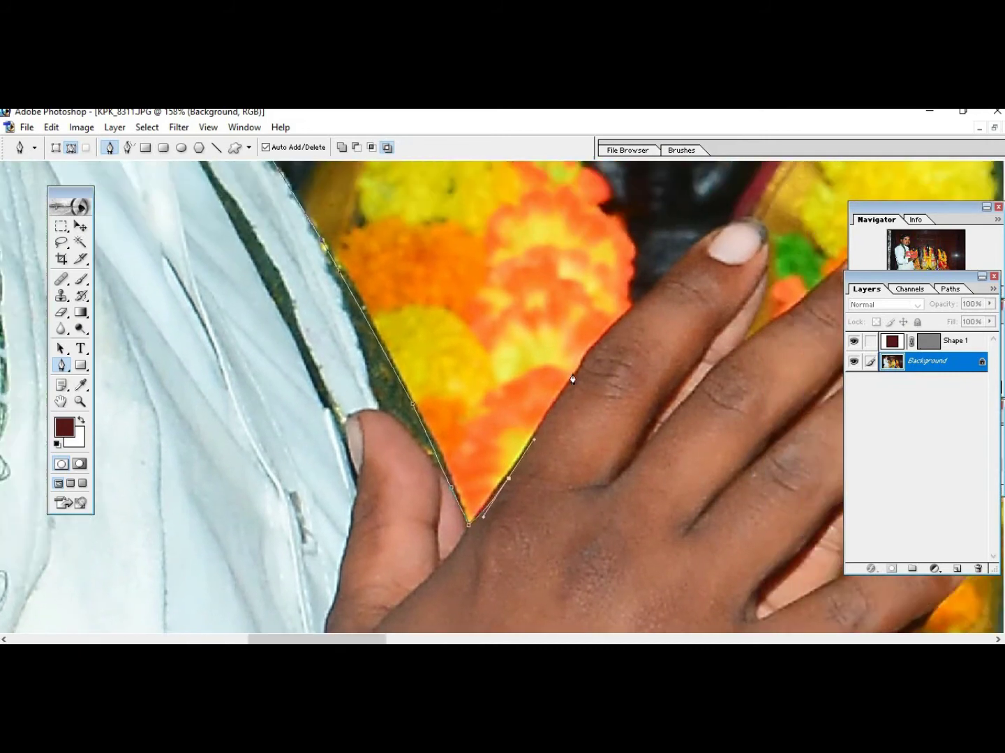
left_click_drag(586, 363, 612, 328)
left_click(613, 330)
left_click_drag(638, 278, 597, 332)
left_click(563, 360)
left_click_drag(606, 337, 625, 245)
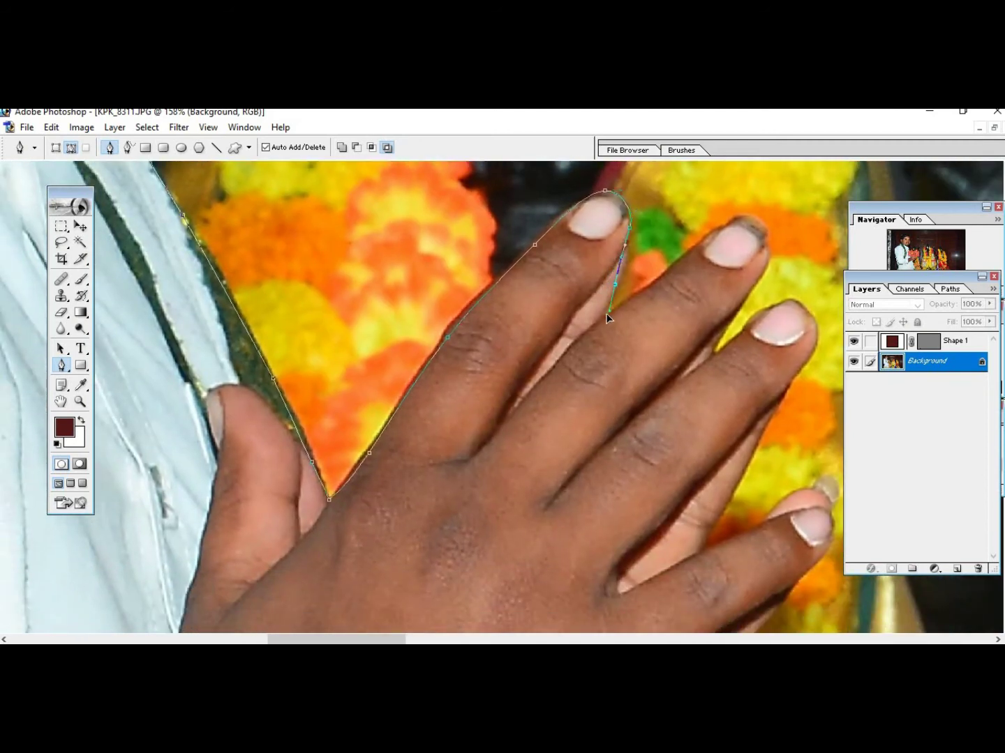
Trace the gap beside the index finger and continue the path along the middle finger around its tip
left_click(599, 321)
left_click_drag(600, 322, 572, 371)
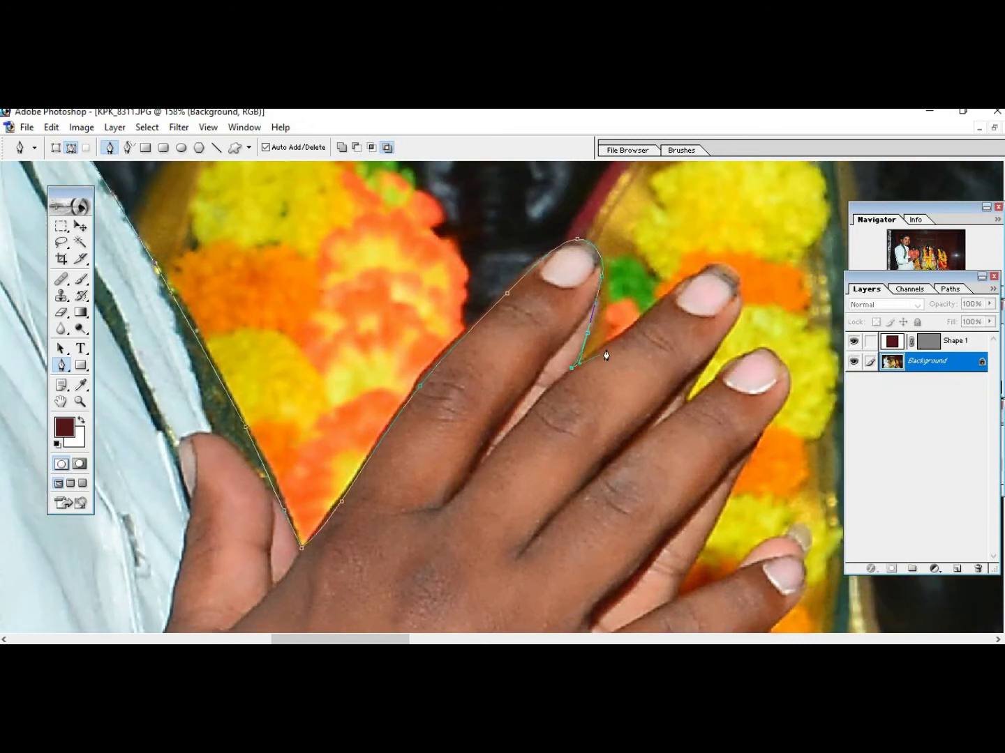
left_click_drag(632, 327, 461, 359)
left_click_drag(568, 341, 593, 305)
left_click(562, 333)
left_click(560, 335)
Trace around the ring fingertip and down its side towards the little finger
left_click_drag(584, 322, 549, 360)
left_click_drag(623, 336, 624, 337)
left_click_drag(624, 346, 624, 237)
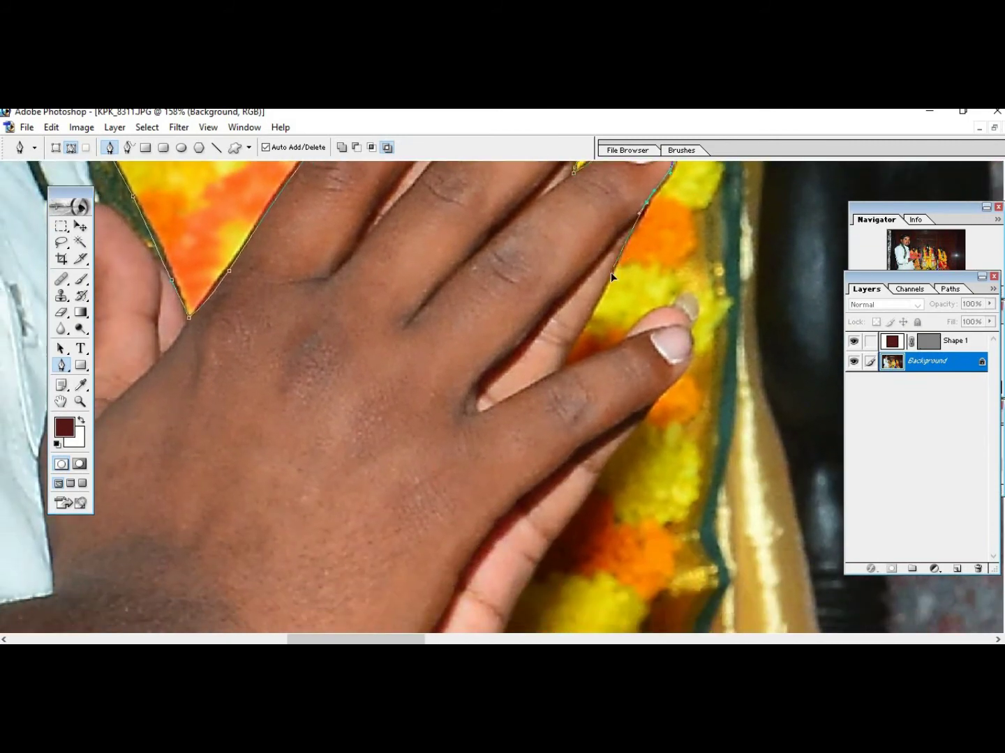
mouse_move(586, 347)
left_mouse_down()
mouse_move(594, 298)
mouse_move(584, 307)
mouse_move(623, 289)
mouse_move(612, 302)
mouse_move(621, 285)
mouse_move(584, 315)
mouse_move(562, 315)
mouse_move(578, 313)
mouse_move(585, 275)
mouse_move(575, 302)
mouse_move(568, 291)
mouse_move(556, 295)
mouse_move(601, 242)
left_mouse_up()
left_click(592, 282)
left_click(577, 297)
Trace around the little finger and down the lower edge of the joined palms
scroll(567, 307, "down", 1)
left_click(627, 288)
left_click(589, 313)
left_click(574, 291)
left_click(601, 242)
left_click_drag(542, 324, 558, 238)
left_click_drag(531, 289, 560, 191)
left_click_drag(511, 257, 491, 282)
Continue the path down the wrist onto the gold-bordered green scarf edge below the hands
scroll(524, 217, "down", 3)
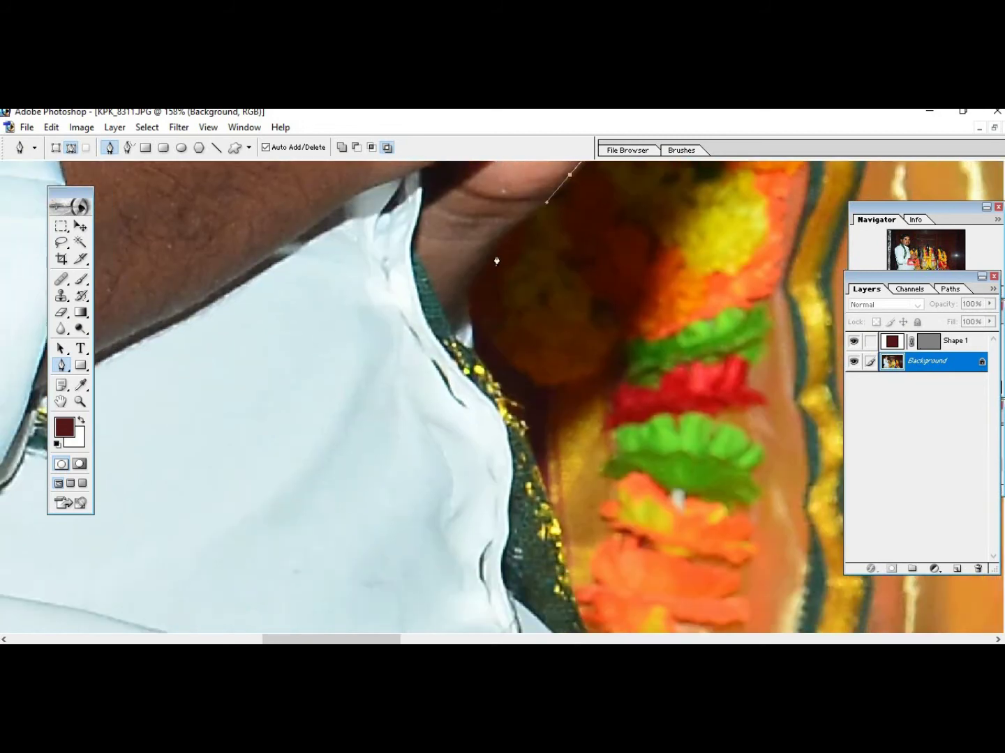
left_click(495, 242)
left_click_drag(495, 236, 468, 318)
scroll(473, 337, "down", 3)
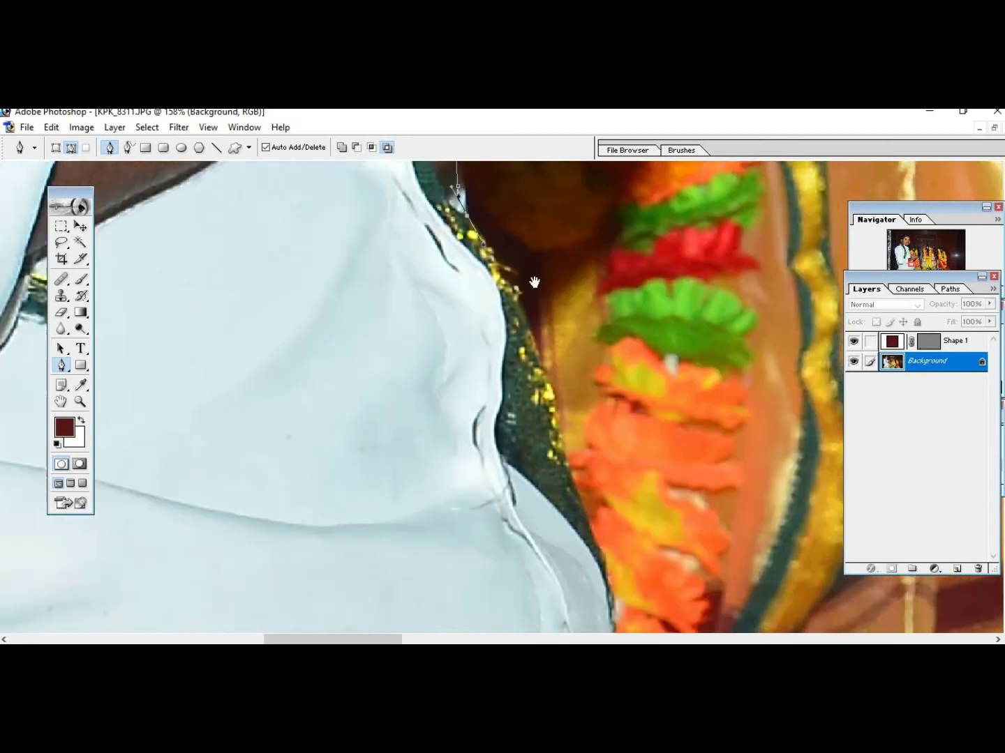
scroll(534, 279, "down", 2)
Continue the Pen path down the green scarf's gold-bordered edge and onto the front edge of the shirt
left_click(533, 301)
left_click_drag(530, 306, 545, 353)
left_click_drag(640, 455, 576, 287)
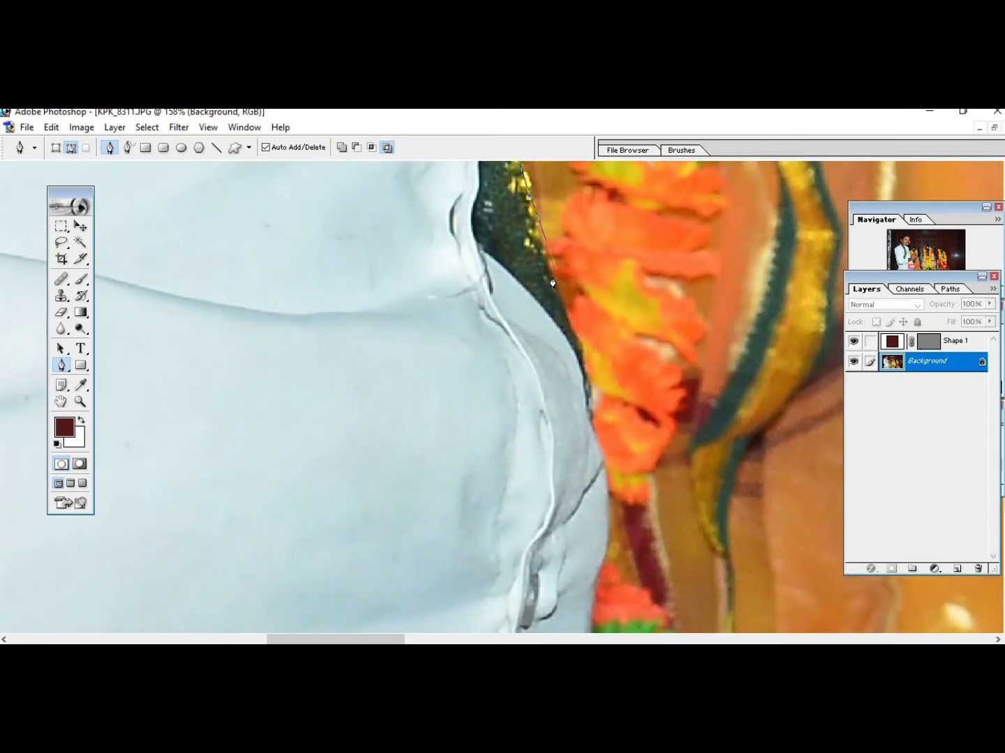
scroll(569, 297, "down", 1)
scroll(579, 290, "down", 1)
scroll(593, 328, "down", 1)
scroll(601, 313, "down", 1)
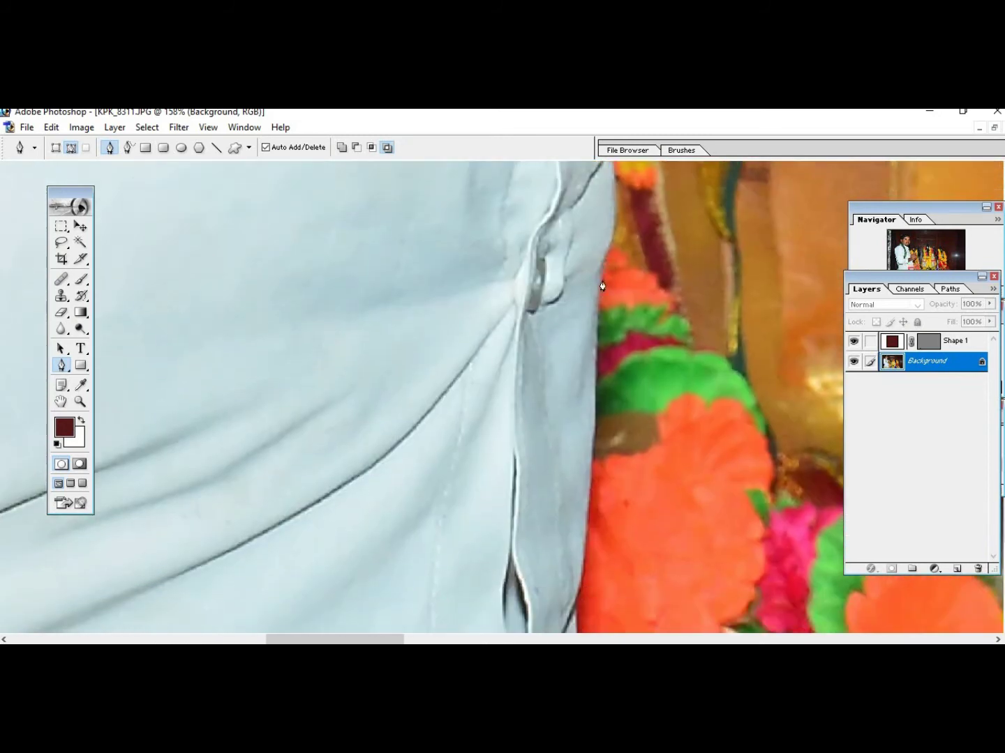
Trace down the shirt's front edge beside the orange flowers, towards the tip of the shirt flap
scroll(618, 279, "down", 2)
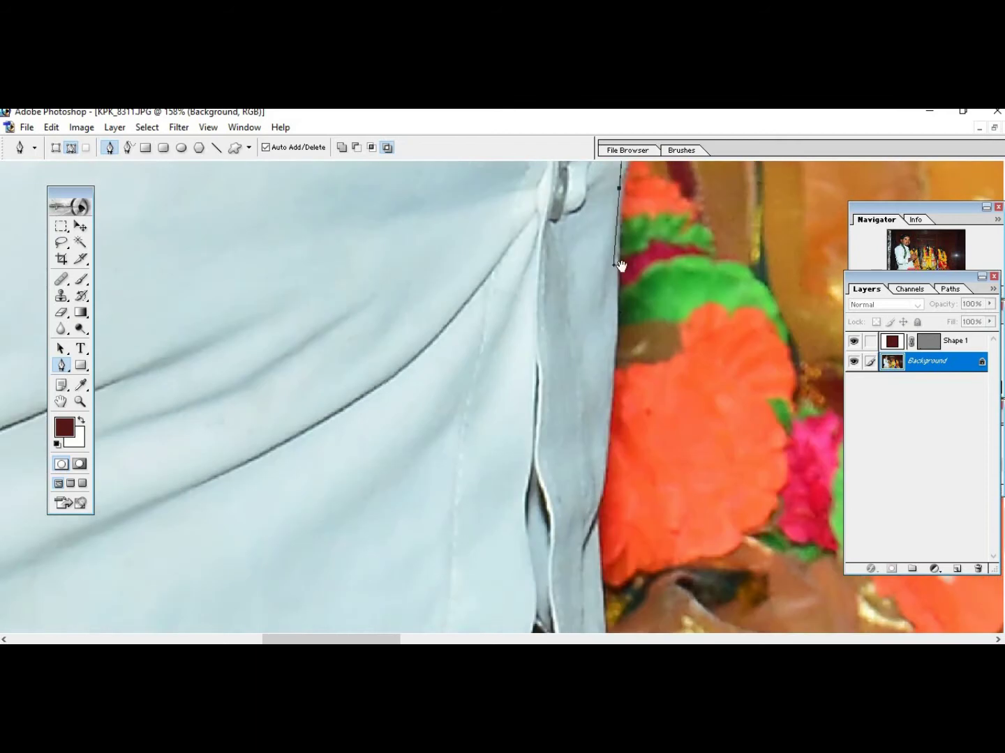
scroll(630, 280, "down", 1)
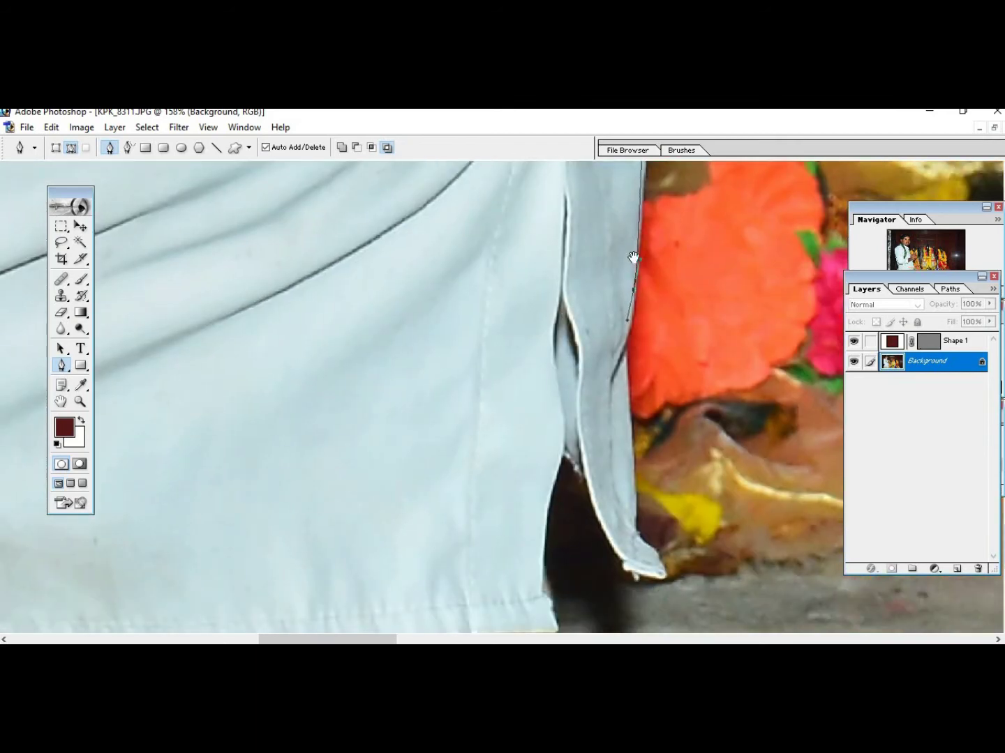
scroll(639, 296, "down", 1)
scroll(650, 336, "down", 1)
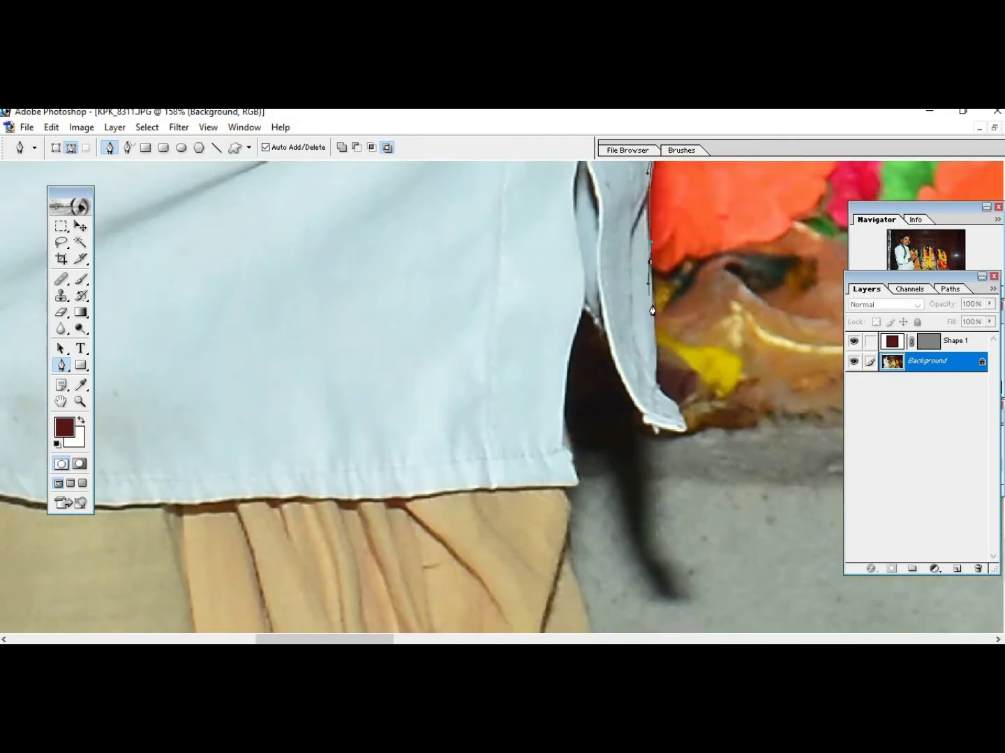
scroll(652, 352, "down", 1)
left_click(651, 325)
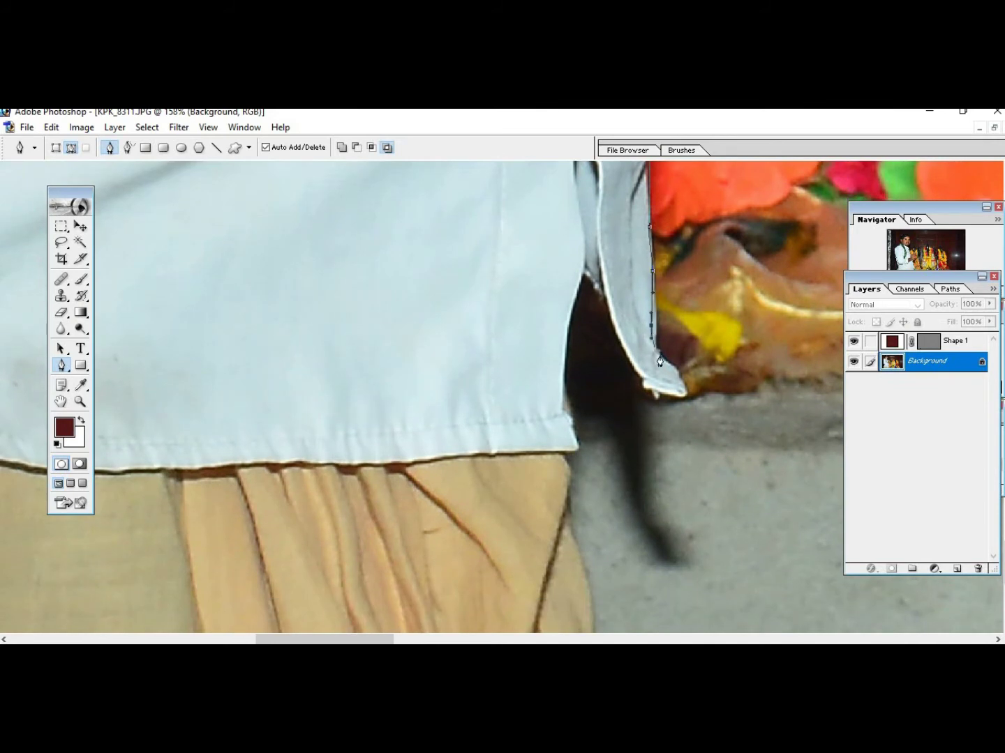
Trace around the tip of the shirt flap and up its inner edge to the top of the side slit
scroll(657, 349, "down", 1)
left_click(652, 335)
left_click_drag(633, 362, 626, 346)
left_click(619, 331)
scroll(604, 328, "up", 1)
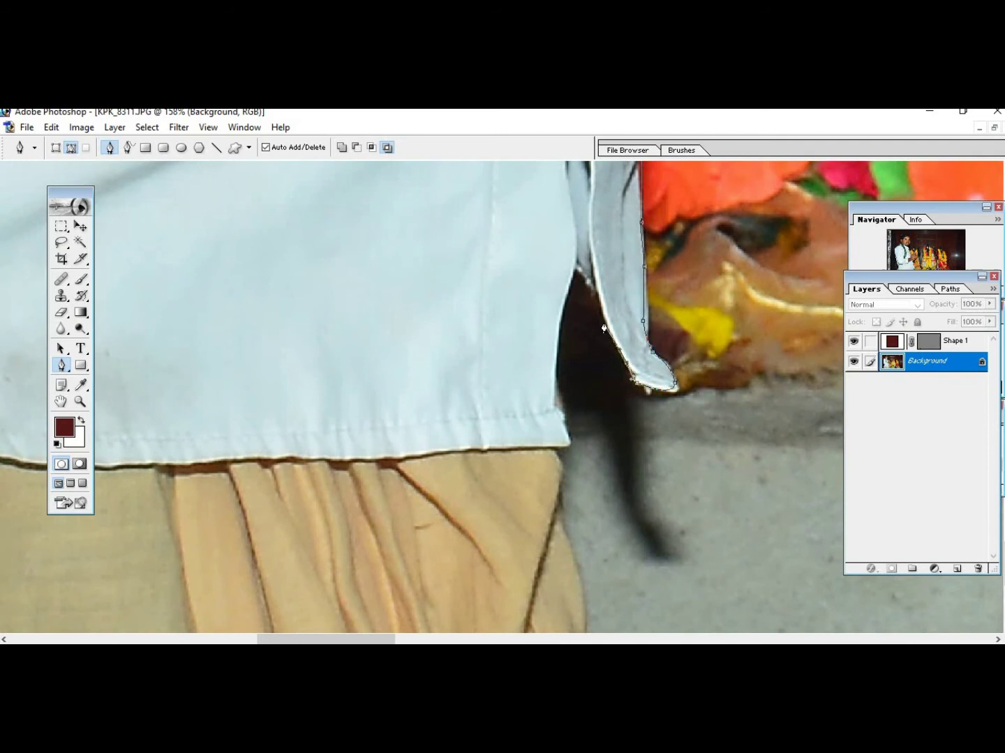
left_click(573, 259)
Trace down the rear edge of the shirt slit and around the corner of the shirt hem
scroll(577, 239, "down", 2)
left_click(556, 283)
scroll(555, 249, "down", 2)
left_click(570, 273)
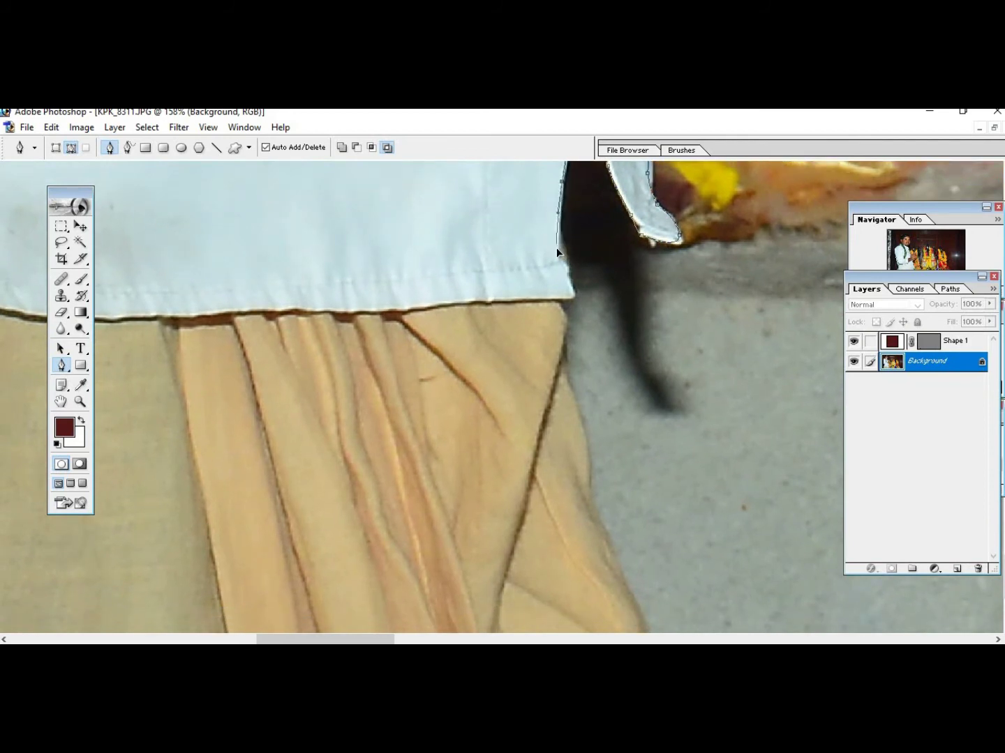
scroll(573, 262, "down", 1)
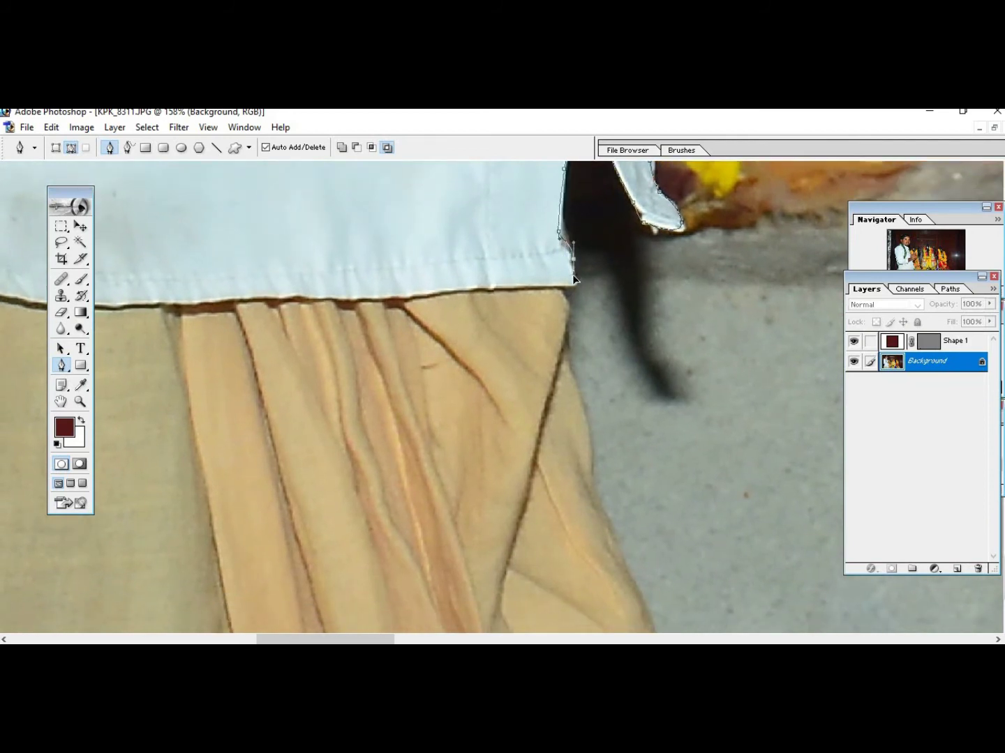
left_click(575, 284)
scroll(577, 262, "down", 1)
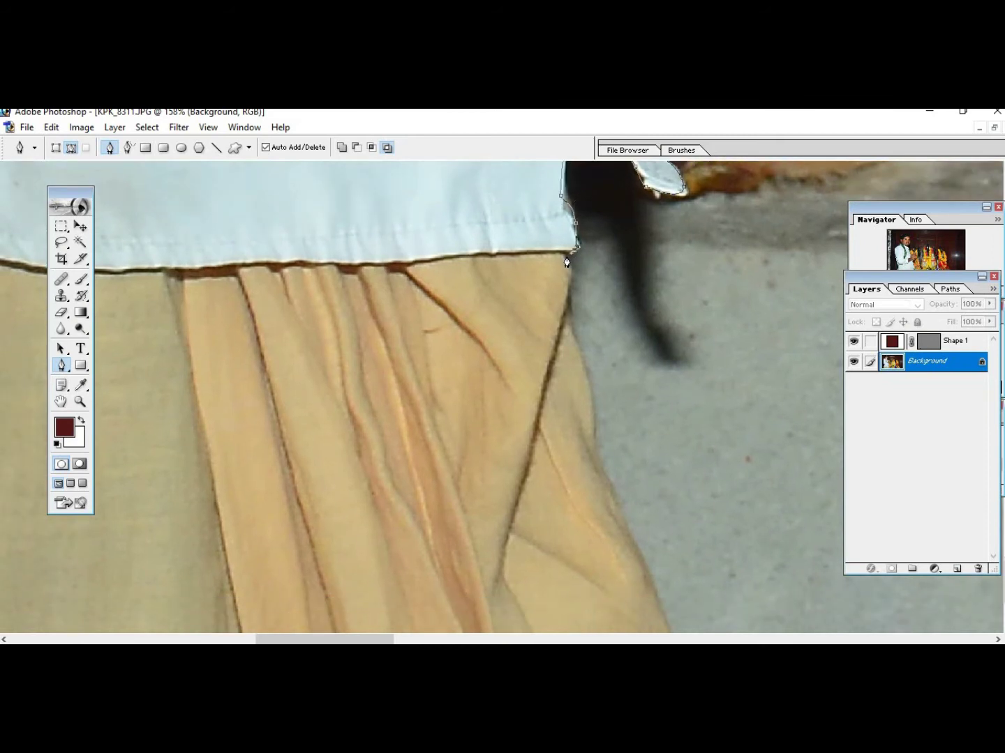
Trace the front edge of the cream dhoti from the shirt hem down to the photo's bottom edge
scroll(574, 265, "down", 2)
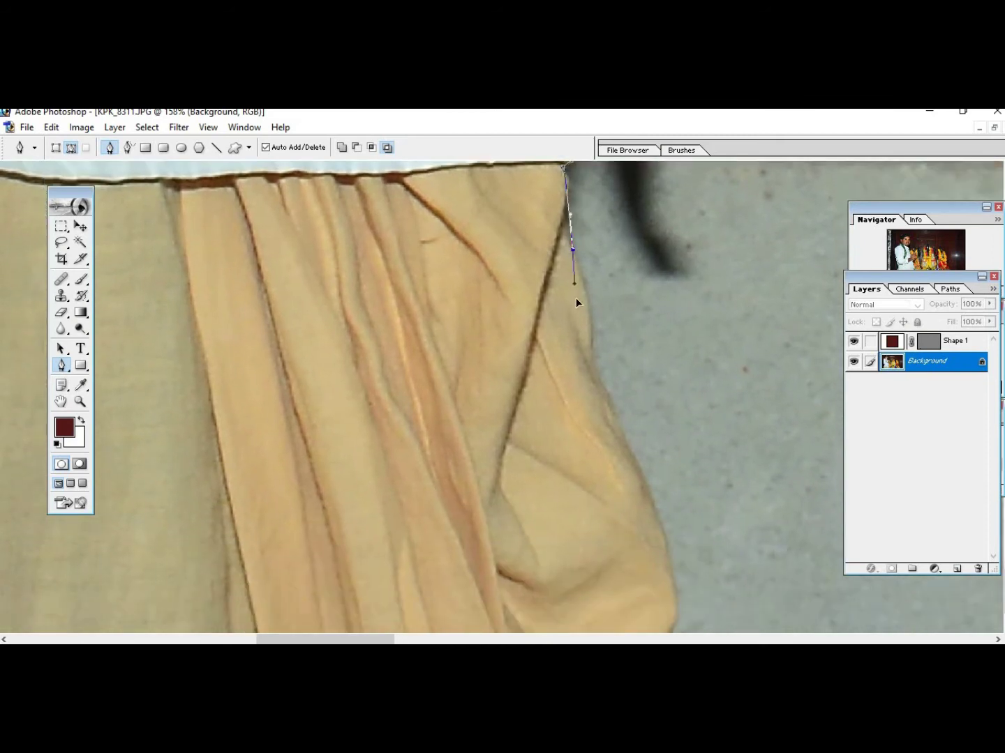
scroll(591, 302, "down", 3)
left_click_drag(574, 267, 615, 294)
left_click_drag(617, 398, 645, 433)
scroll(646, 399, "right", 1)
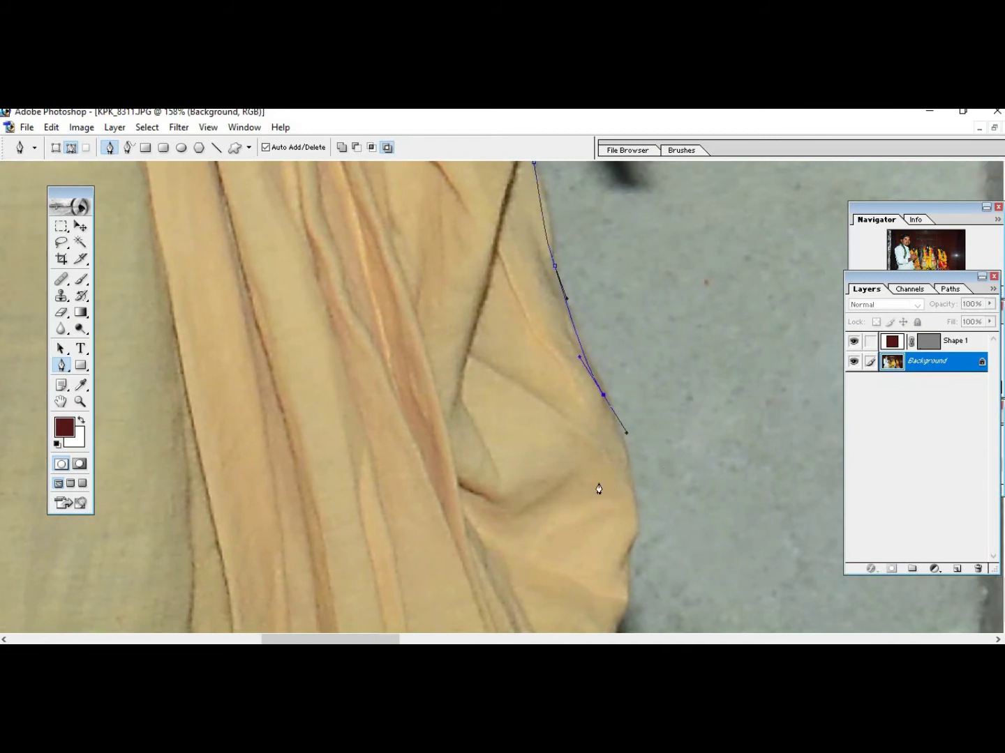
left_click_drag(631, 492, 599, 636)
scroll(611, 578, "right", 1)
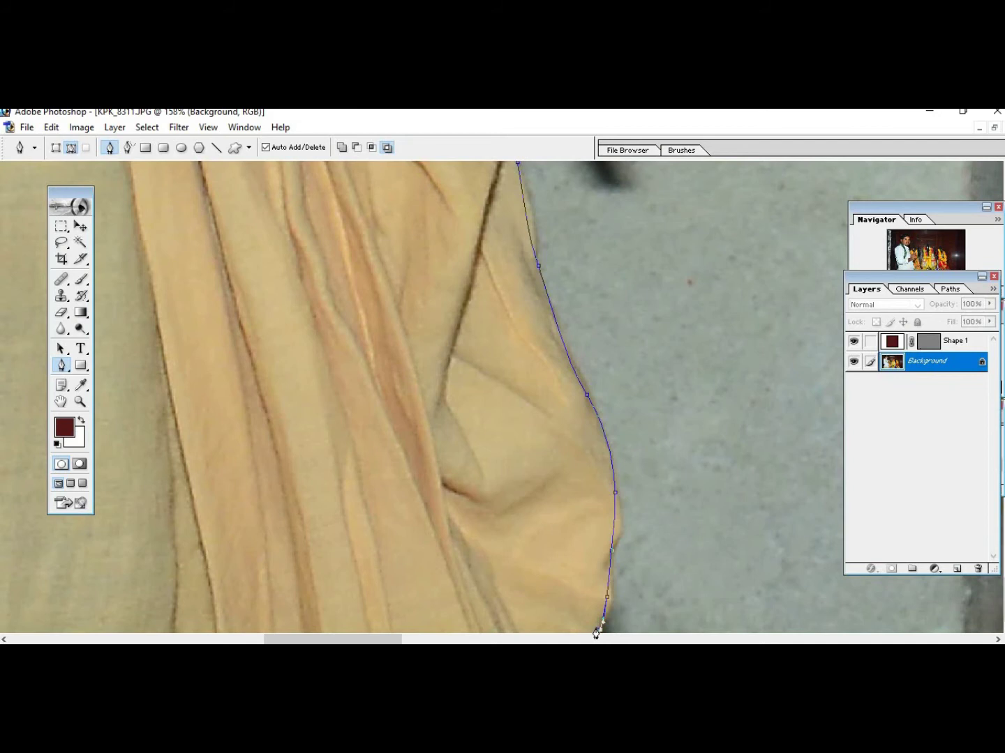
key("ctrl+0")
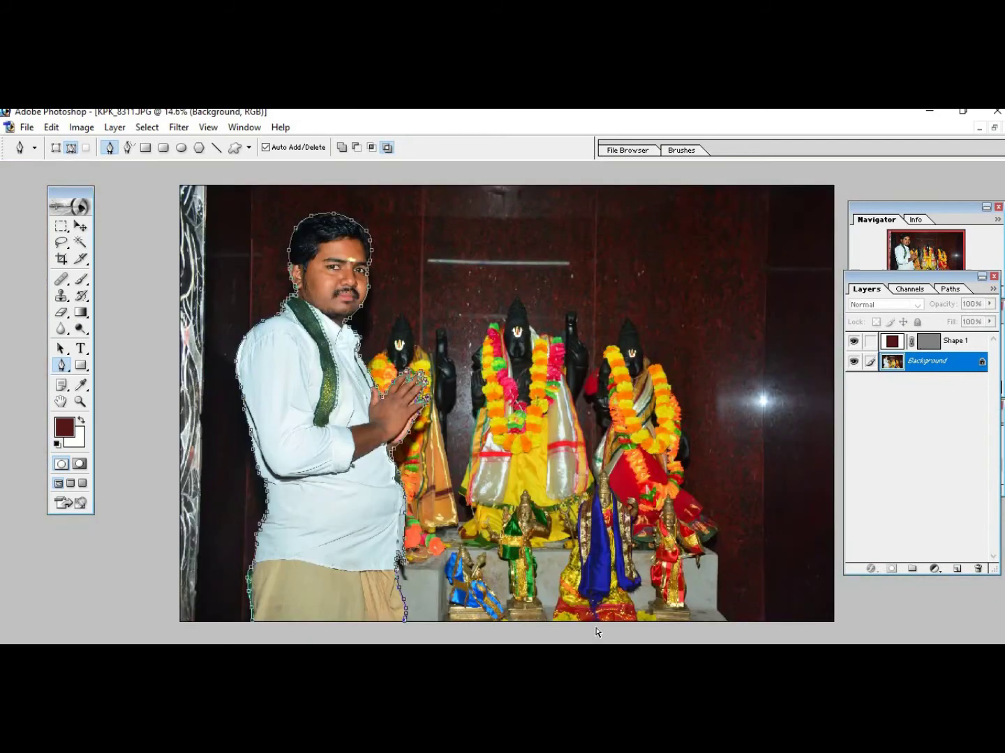
left_click(251, 627)
key("ctrl+z")
left_click_drag(226, 598, 286, 640)
left_click_drag(505, 587, 496, 478)
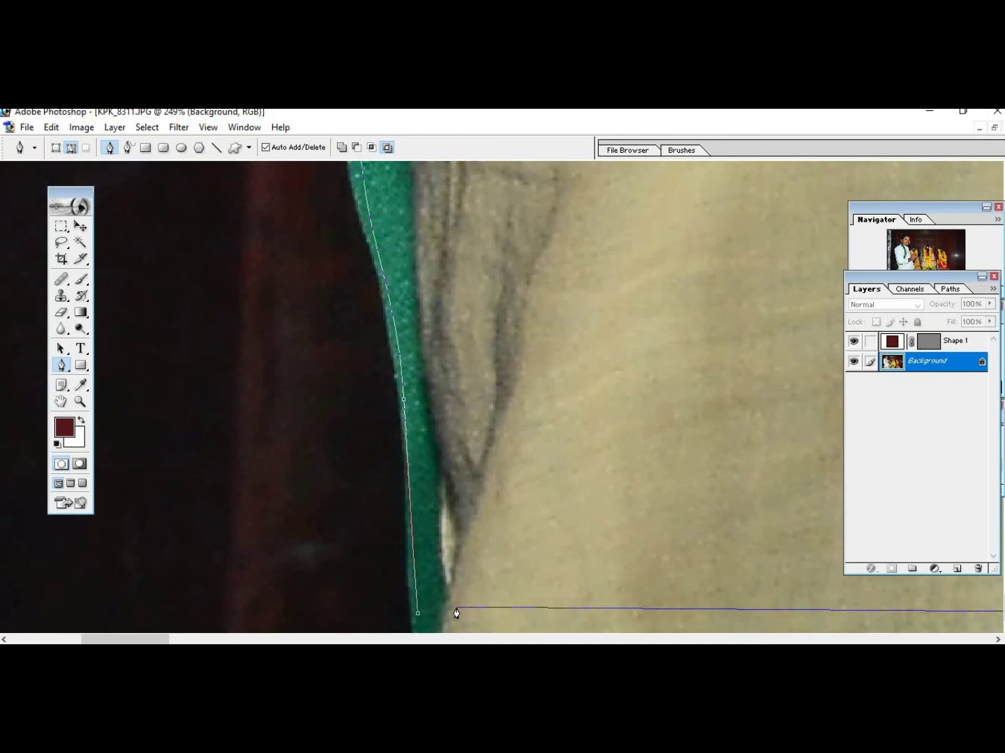
left_click_drag(455, 594, 103, 522)
left_click_drag(781, 537, 77, 516)
left_click_drag(962, 481, 210, 456)
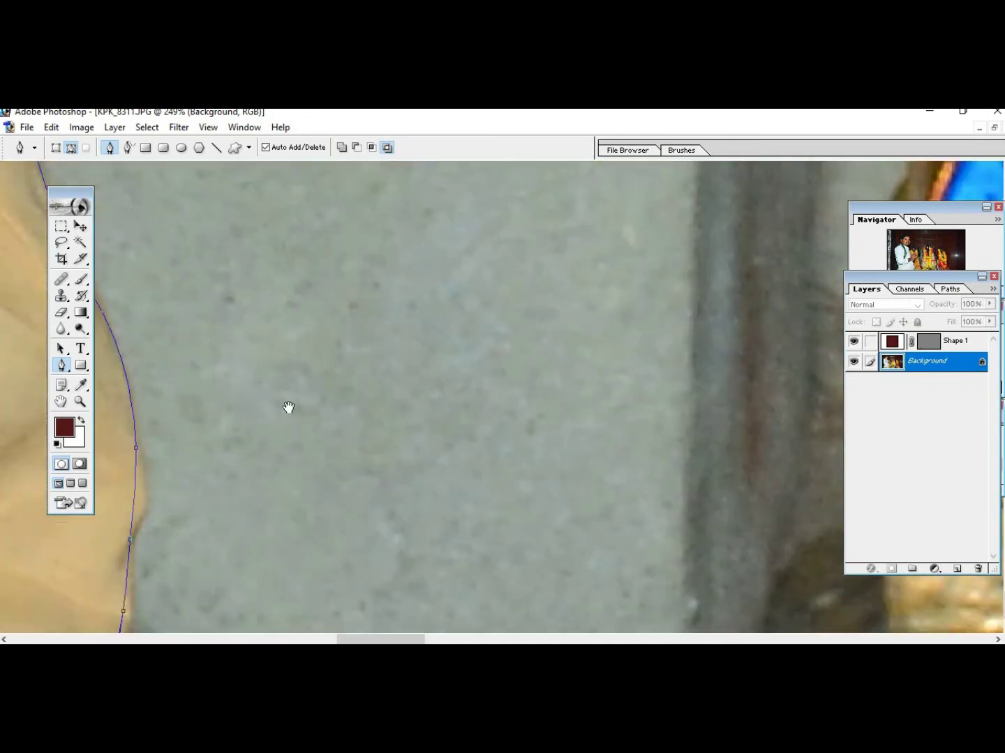
Set the path's anchor point at the dhoti's lower front corner on the photo's bottom edge
key("ctrl+minus")
key("ctrl+minus")
key("ctrl+minus")
key("ctrl+minus")
key("ctrl+minus")
key("ctrl+minus")
key("ctrl+minus")
key("ctrl+minus")
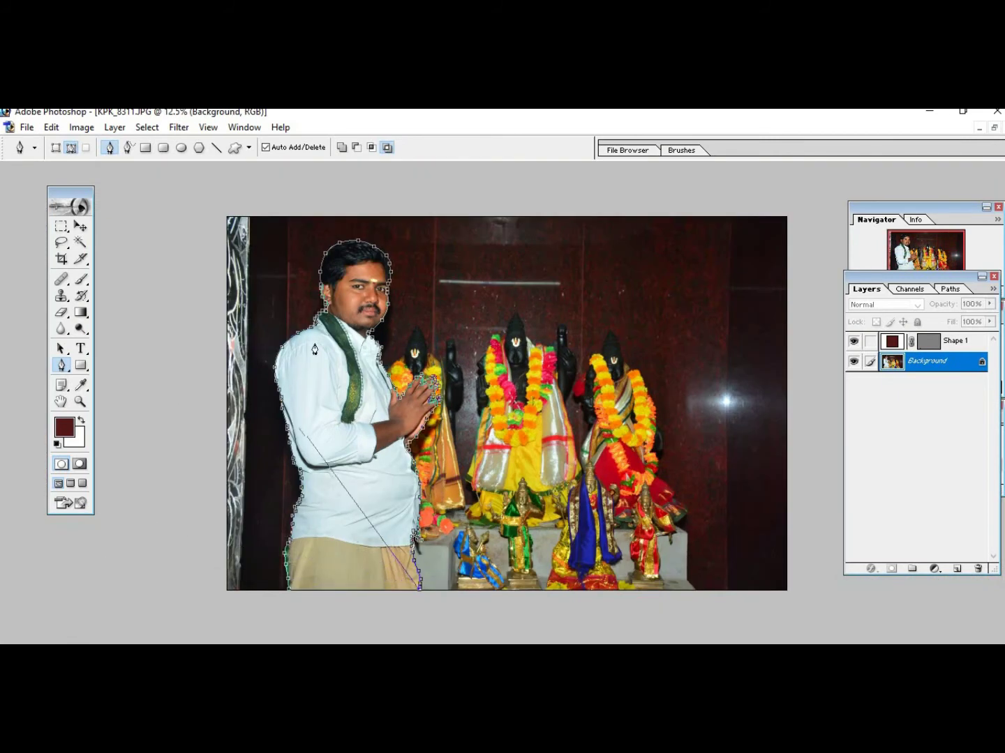
left_click(418, 592)
Run the path along the dhoti's bottom edge to the green border and close it at the starting anchor
left_click_drag(267, 568, 358, 615)
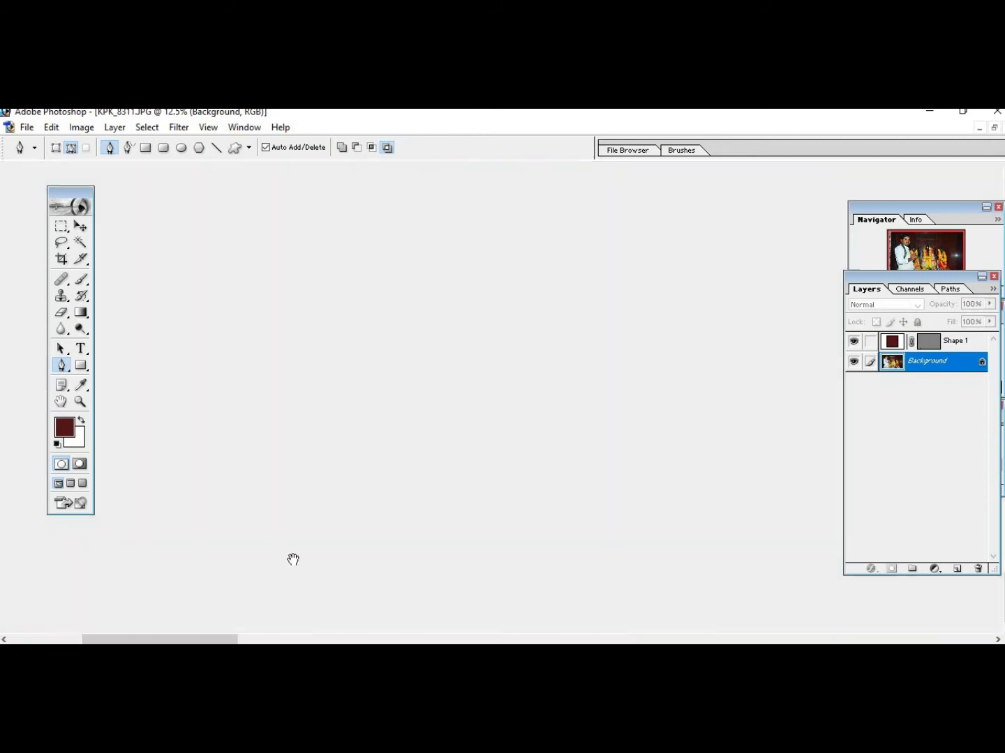
left_click_drag(310, 492, 362, 482)
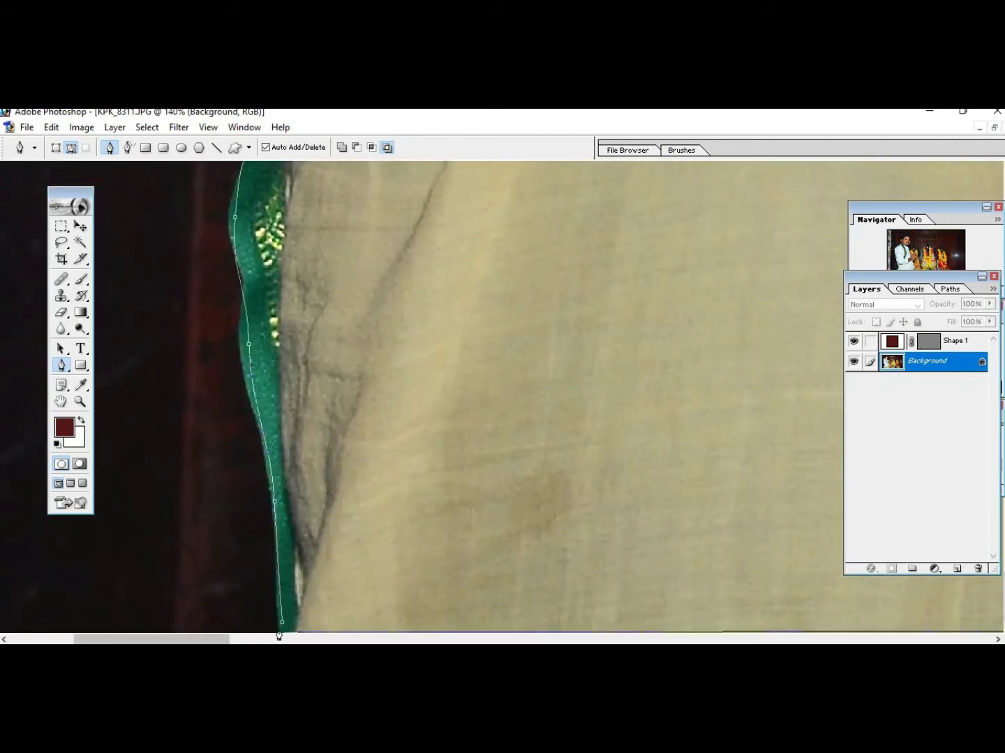
left_click_drag(272, 593, 339, 640)
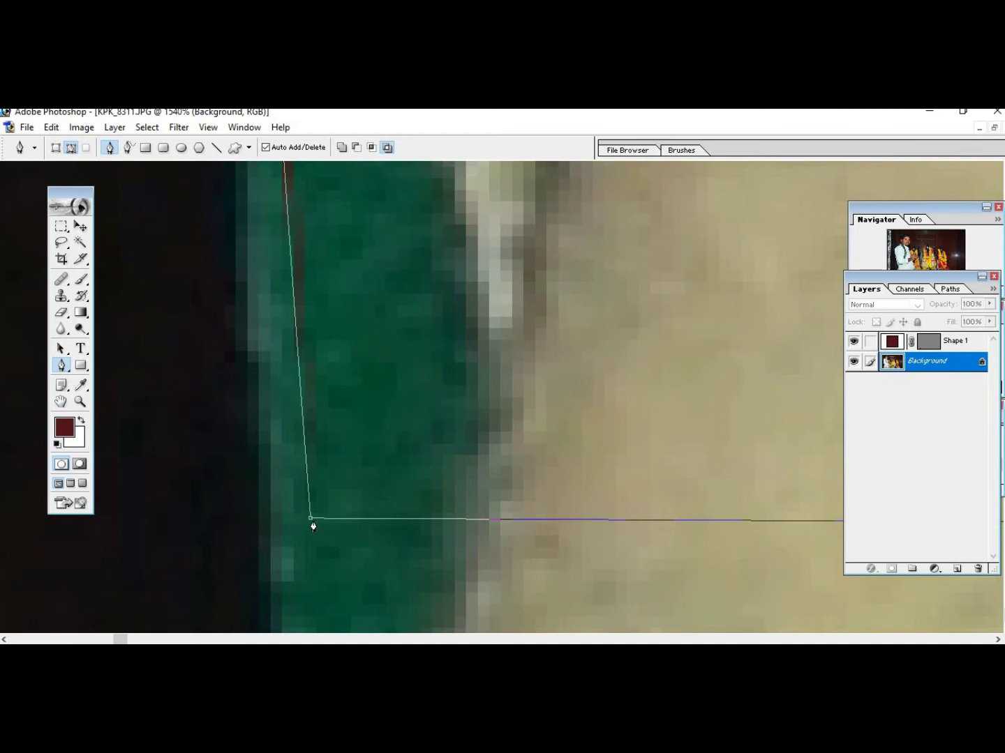
left_click_drag(258, 451, 372, 578)
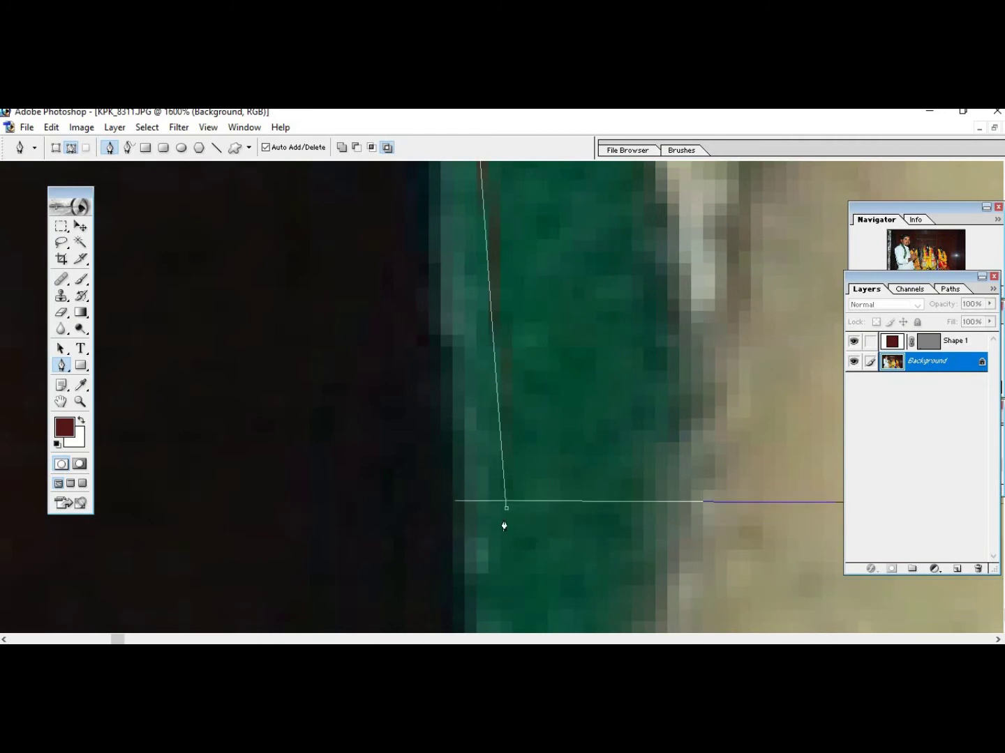
left_click_drag(480, 469, 423, 470)
left_click(450, 509)
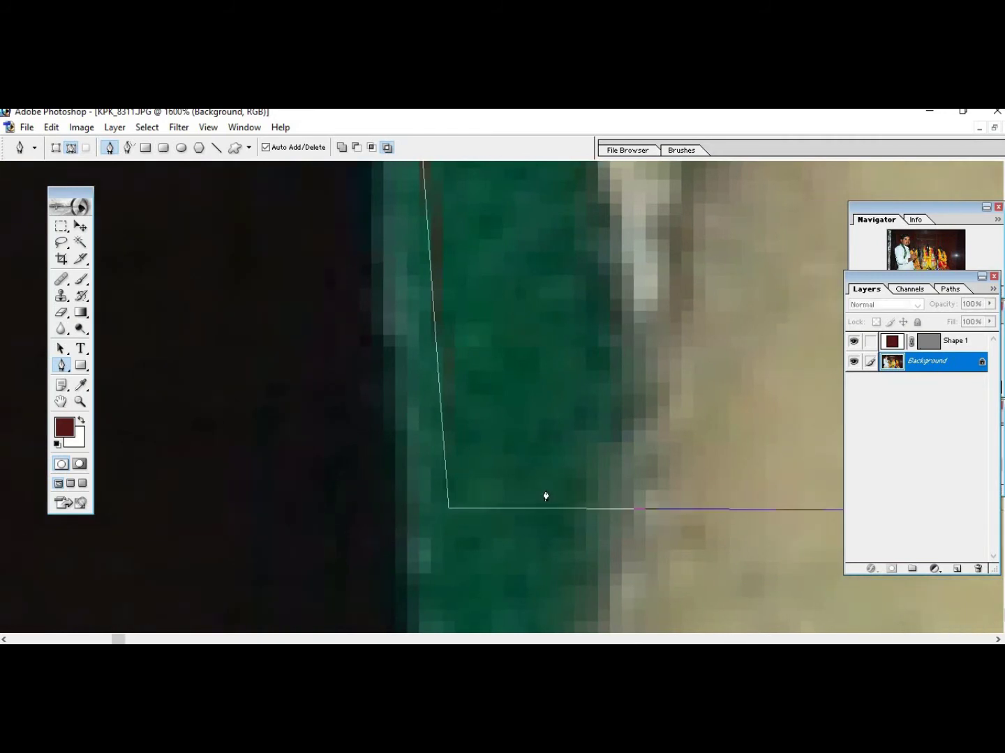
Convert the closed path around the man into a selection
key("ctrl+0")
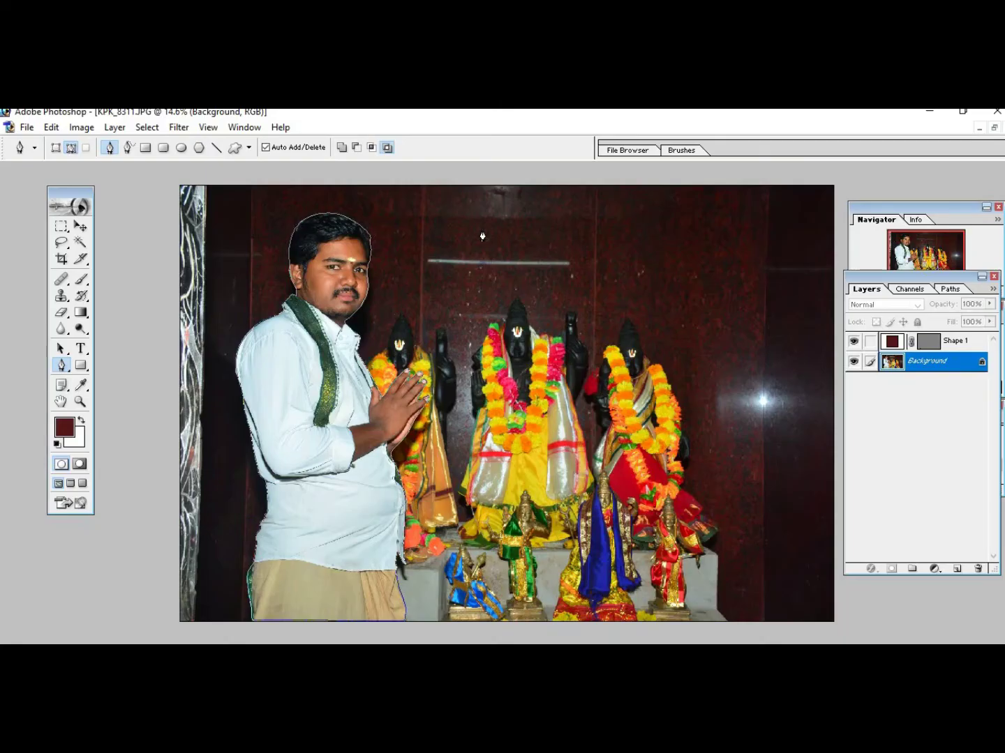
key("ctrl+Return")
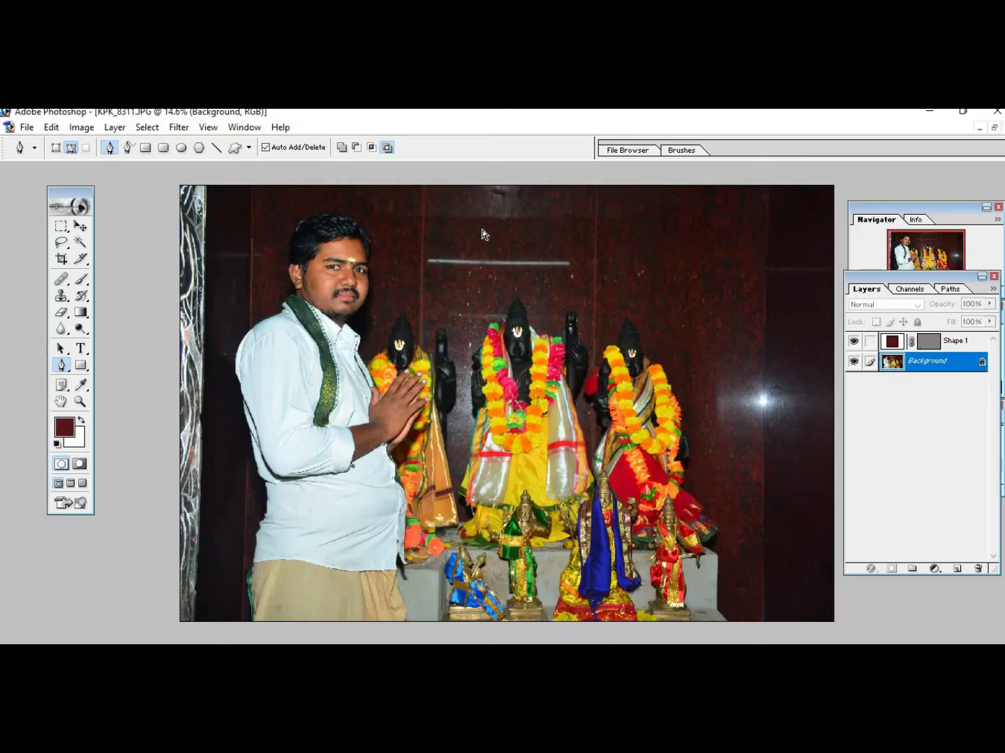
key("ctrl+h")
key("ctrl+Return")
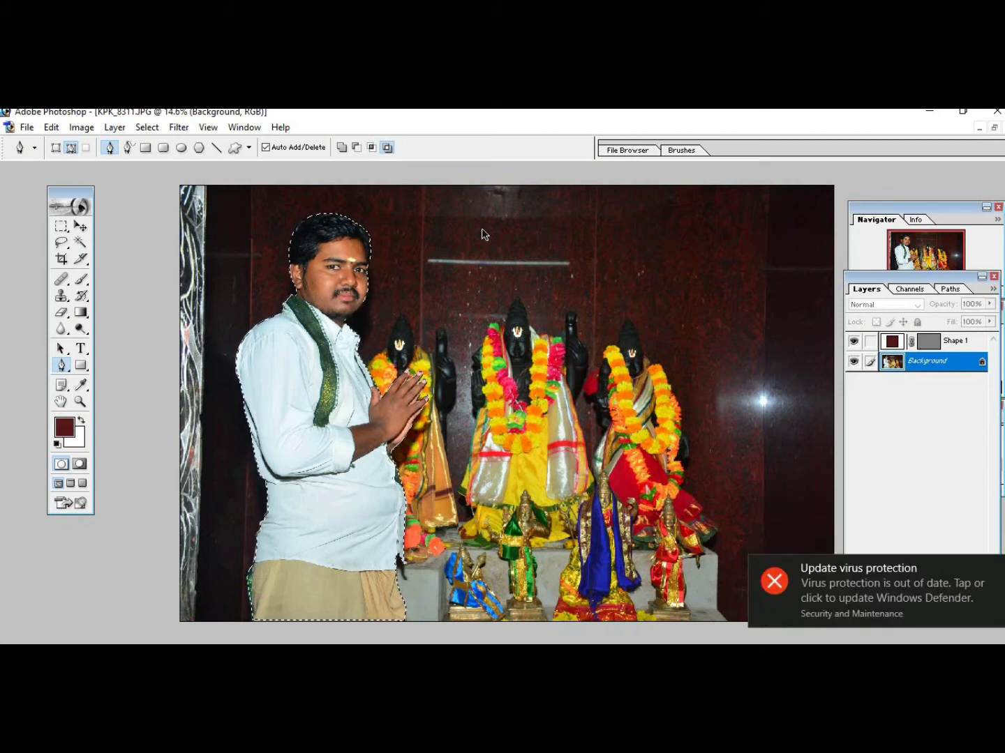
Feather the selection around the man with a radius of 1.3 pixels
key("ctrl+alt+d")
key("BackSpace")
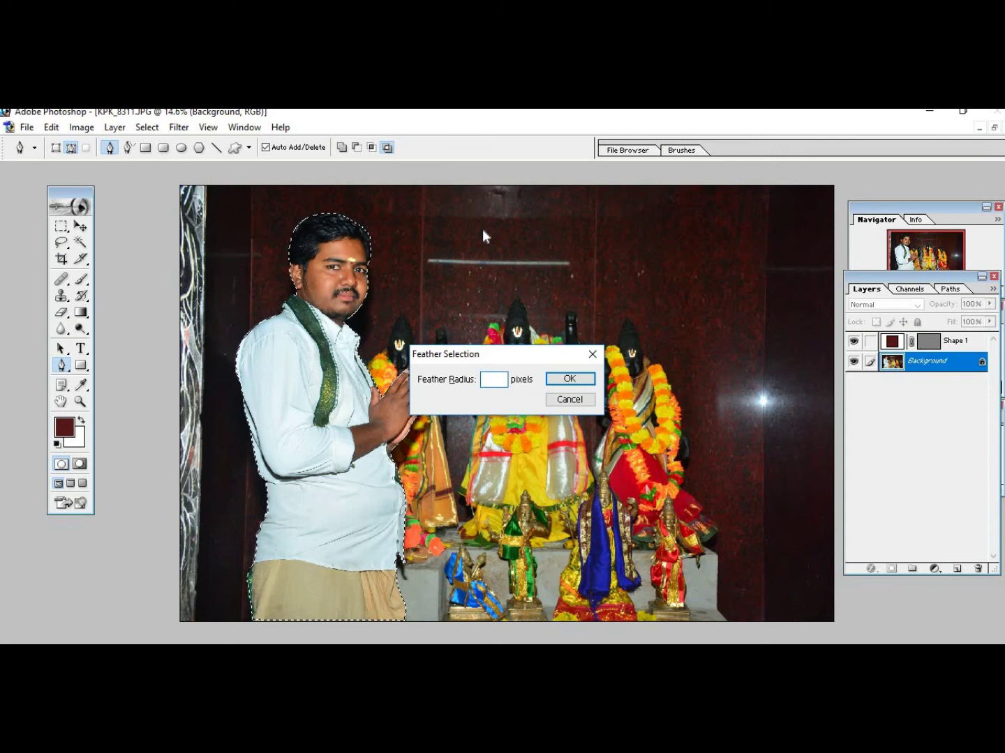
type("1")
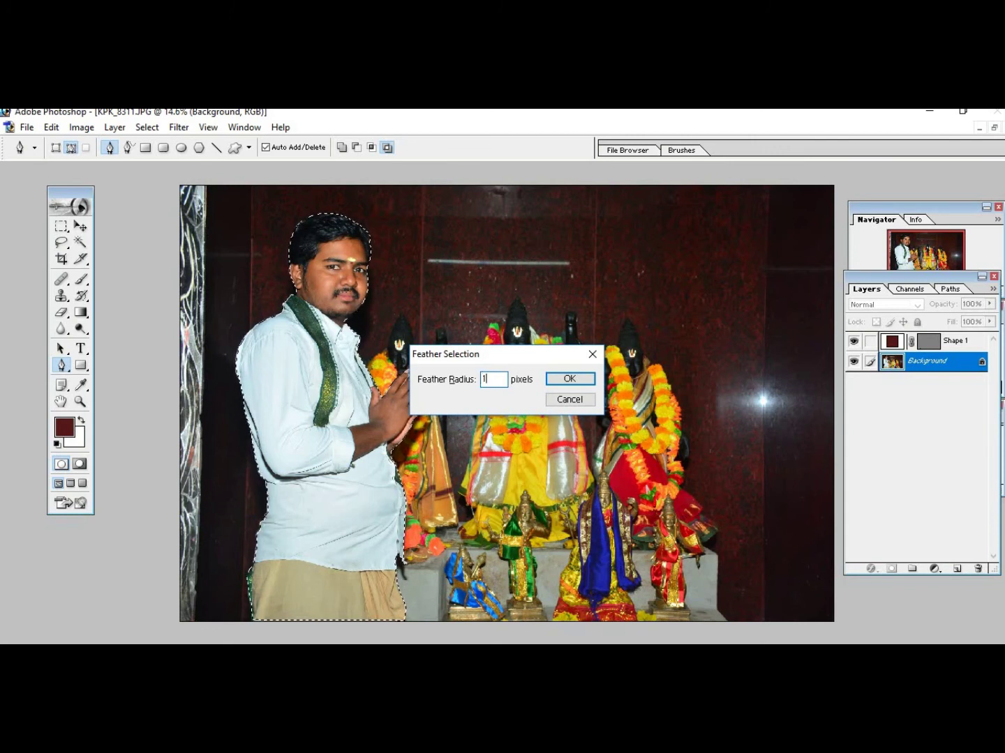
type(".3")
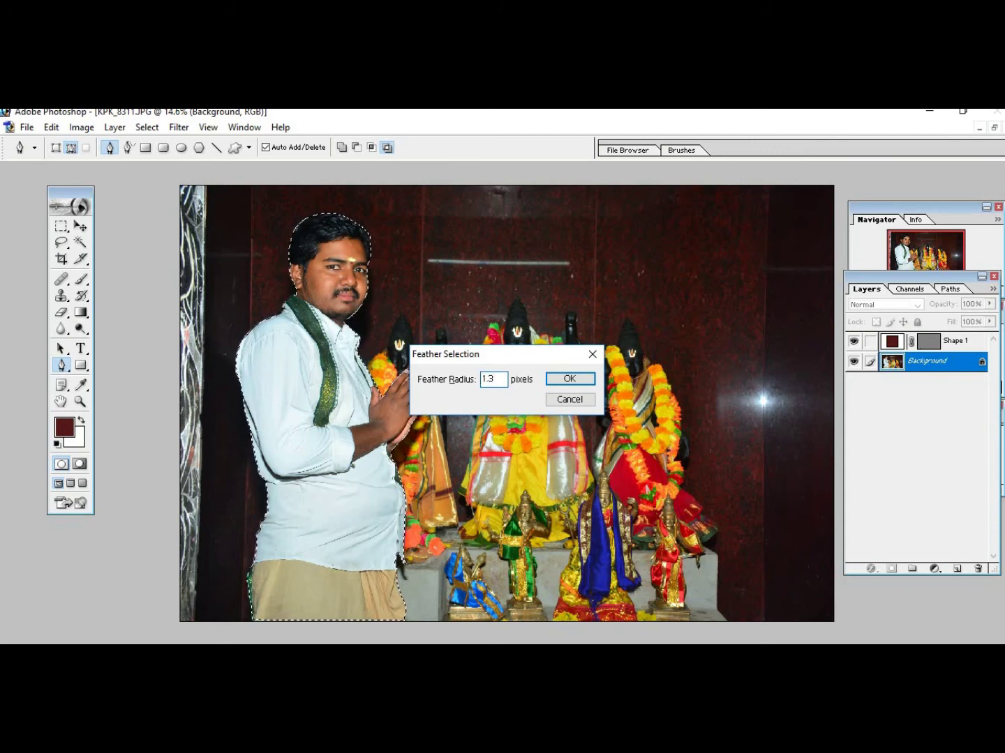
key("Return")
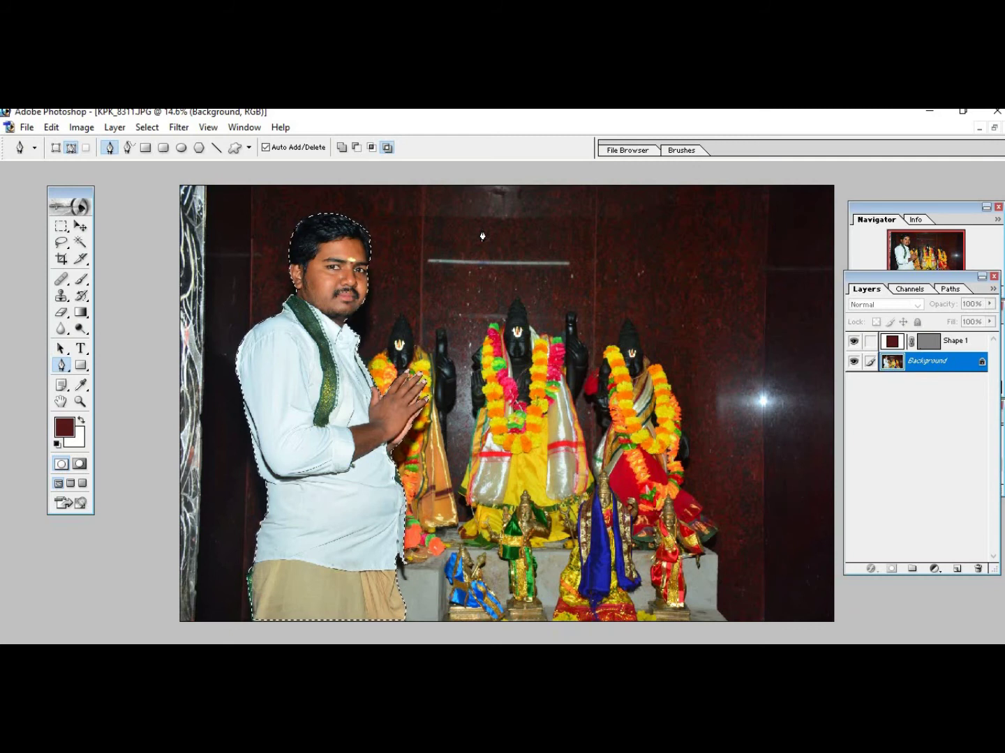
Copy the selected man onto a new layer and duplicate the Background layer
key("v")
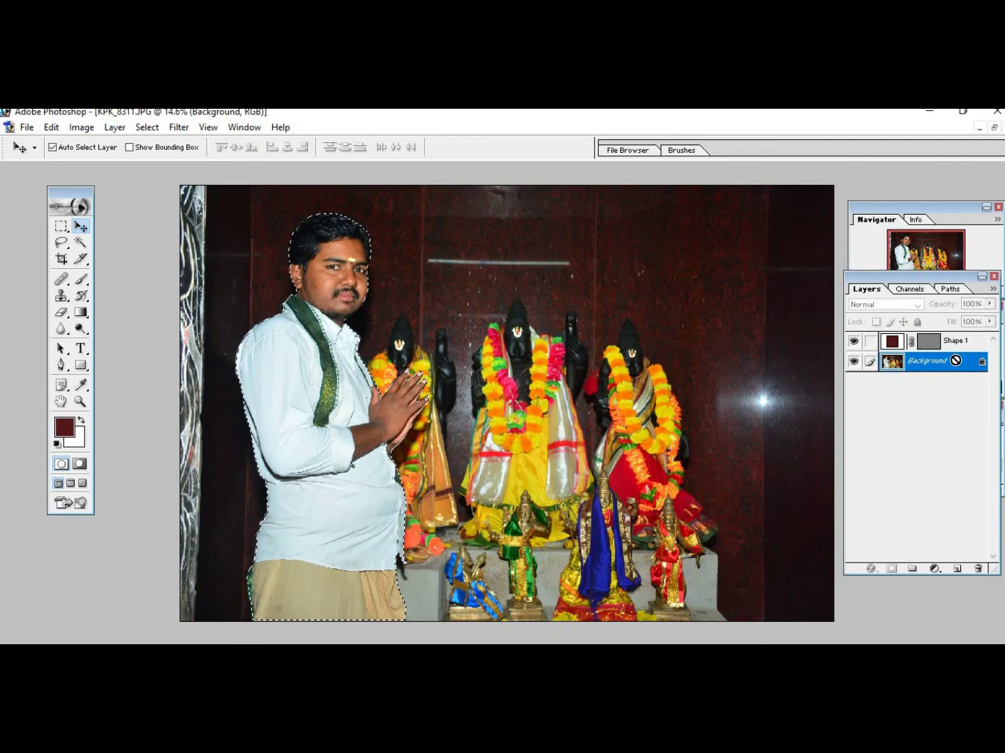
key("ctrl+j")
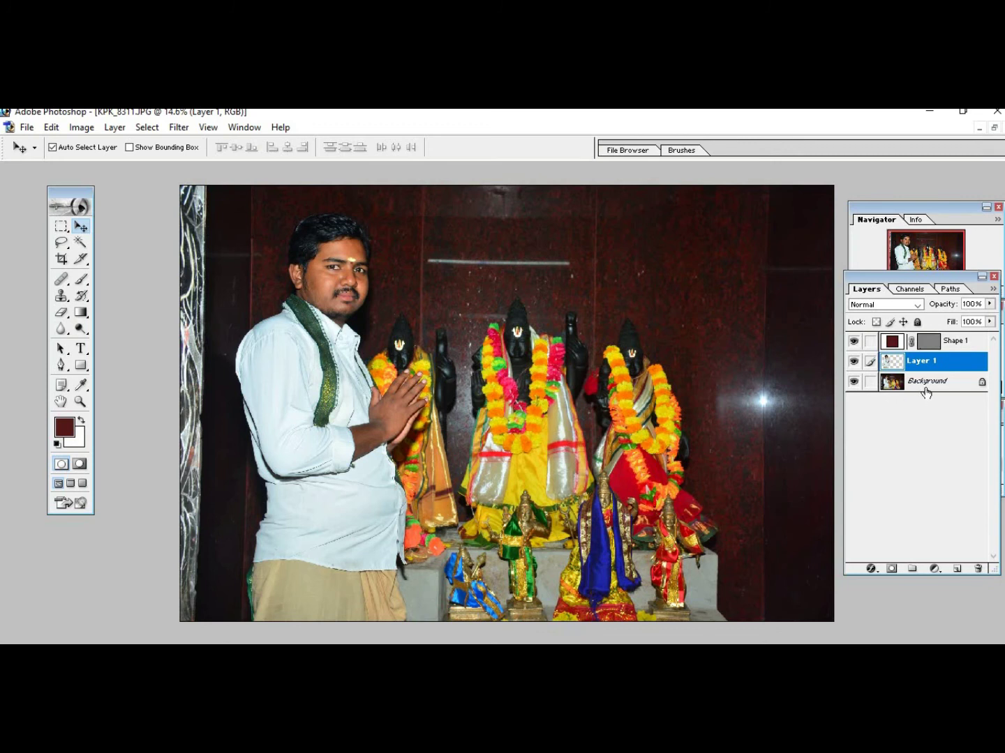
left_click(931, 389)
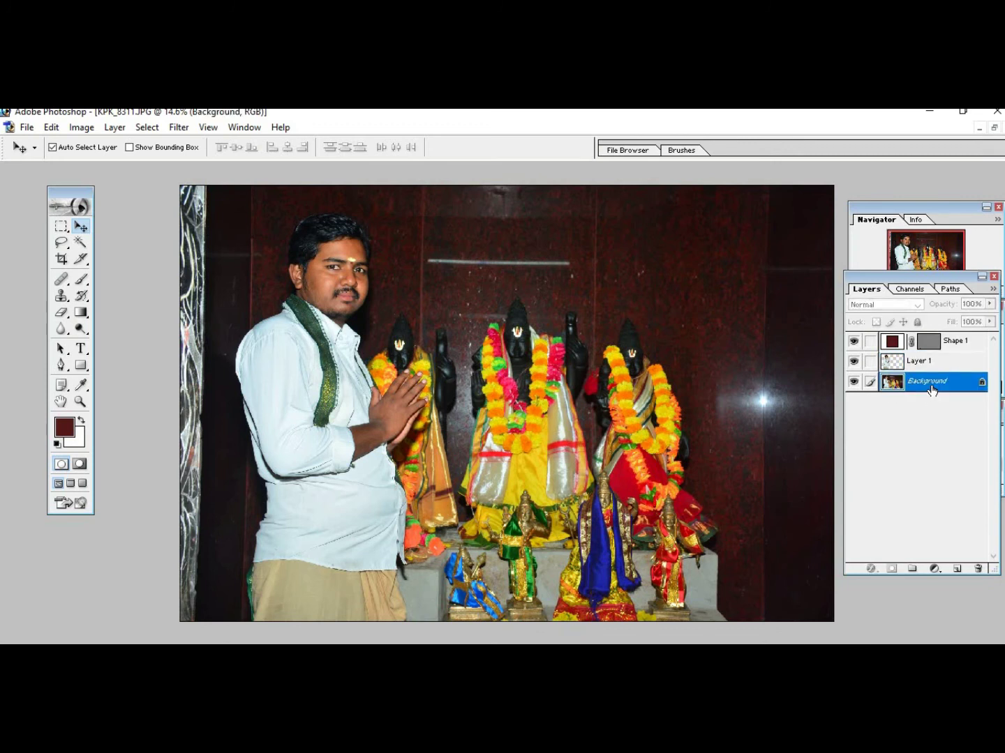
key("ctrl+j")
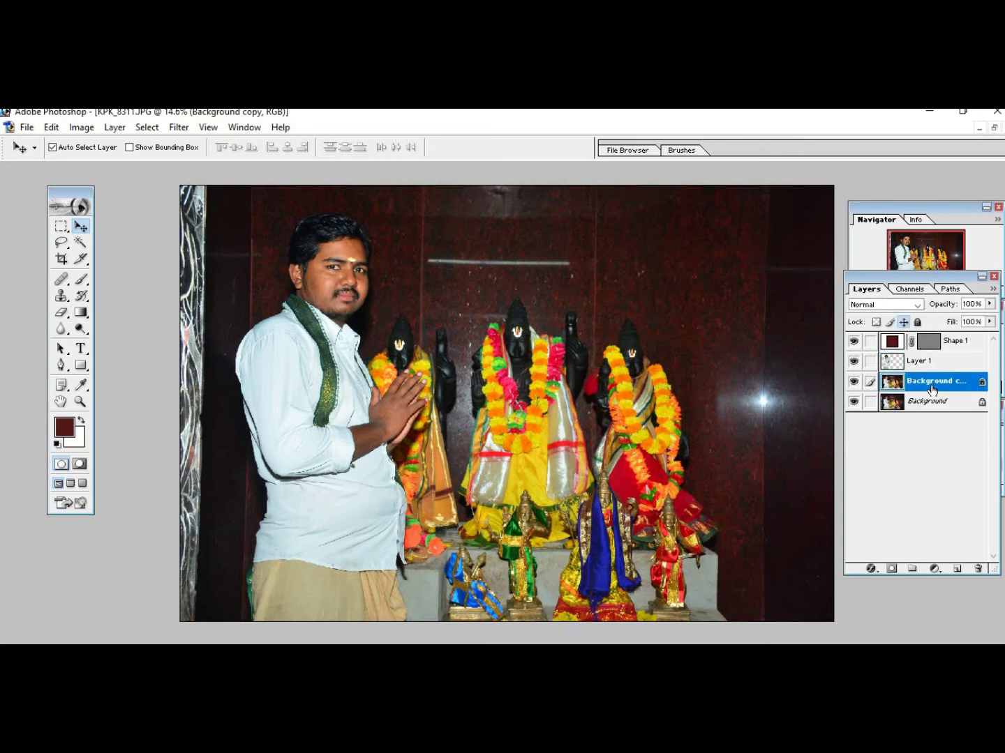
double_click(932, 388)
key("Return")
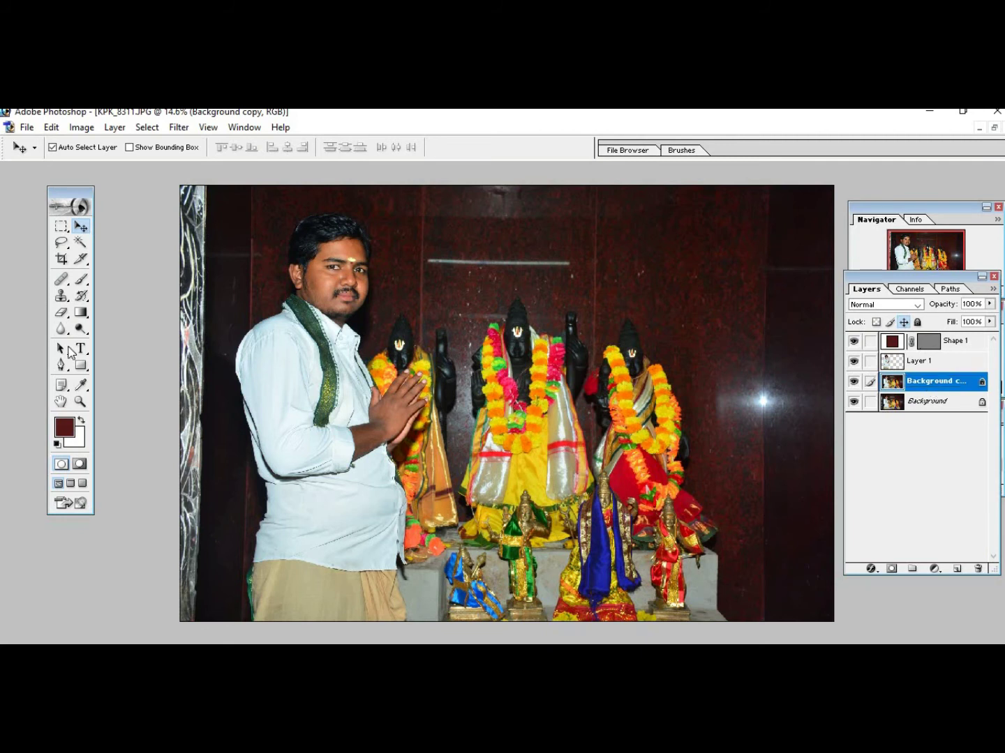
Set the foreground colour to pure green, hex 00FF00
left_click(64, 427)
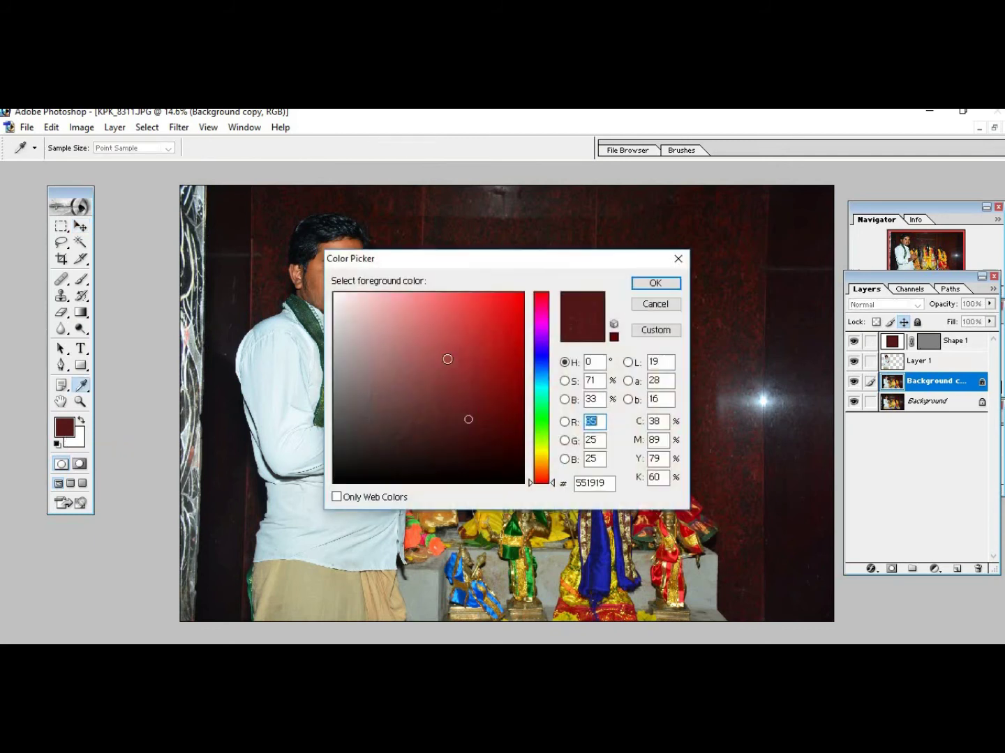
left_click(539, 419)
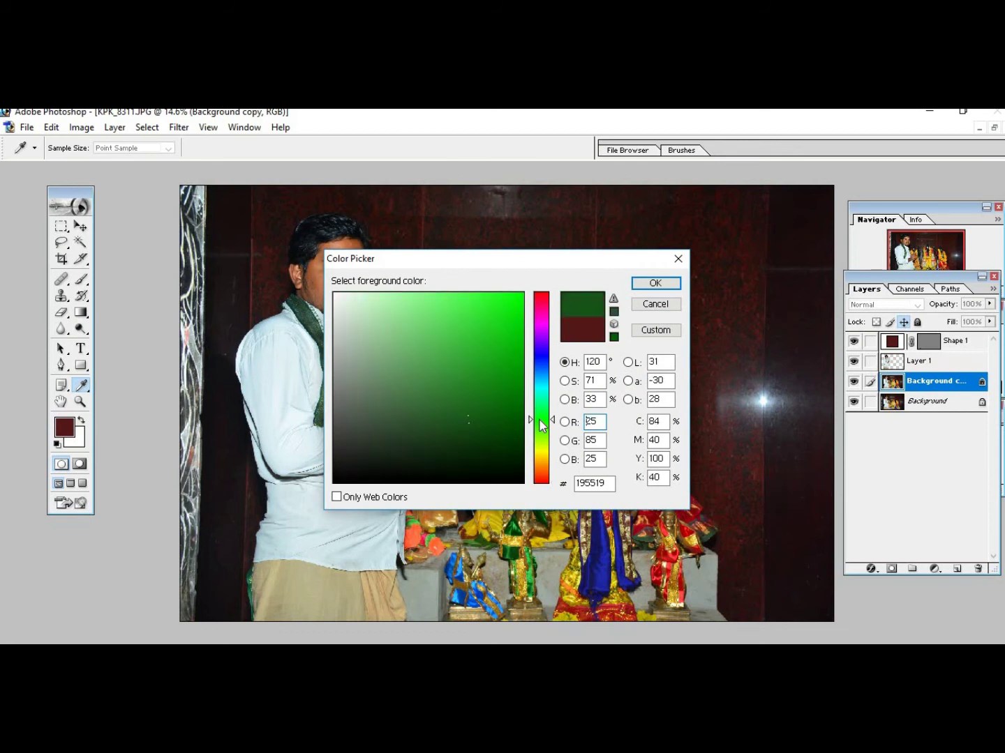
left_click(523, 293)
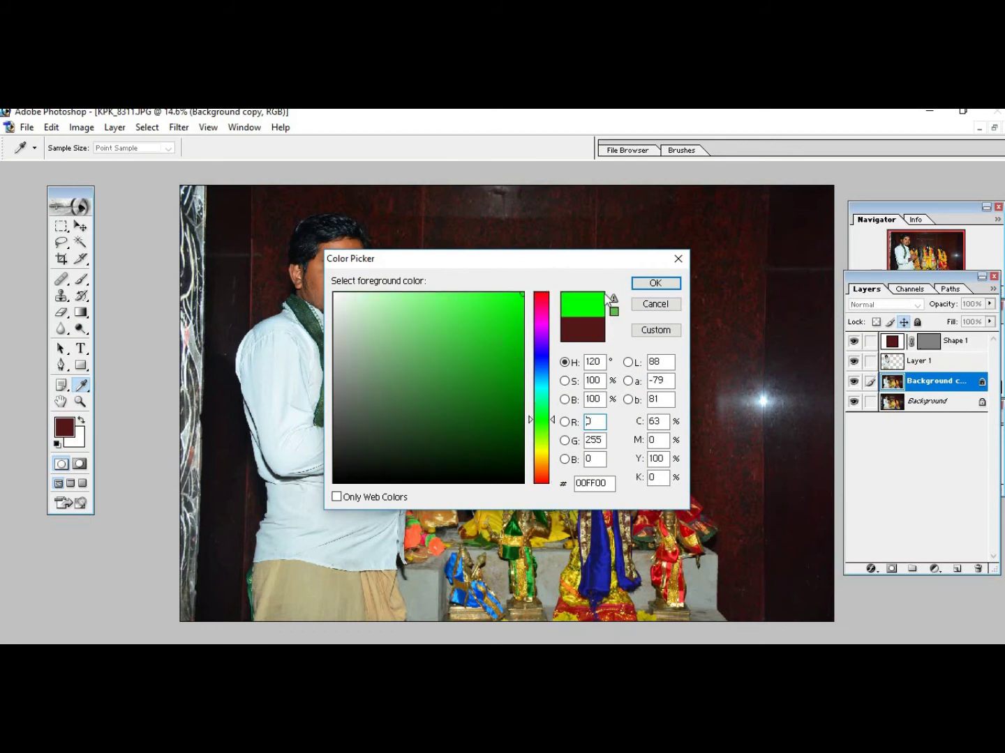
left_click(655, 284)
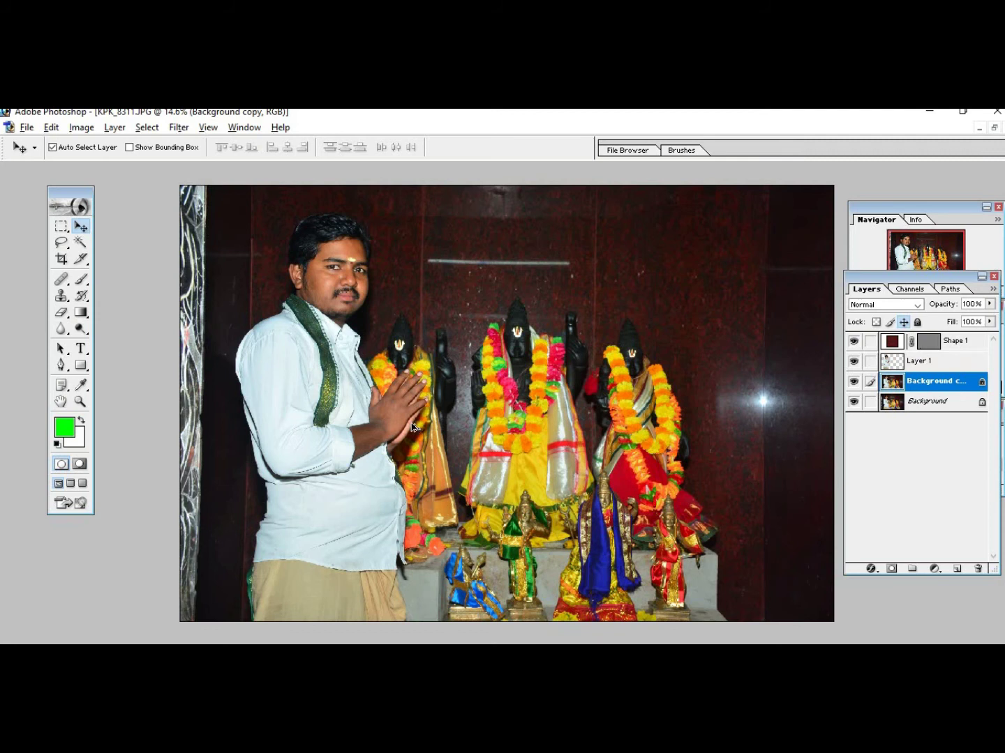
Fill the Background copy layer behind the man with the green foreground colour
key("alt+BackSpace")
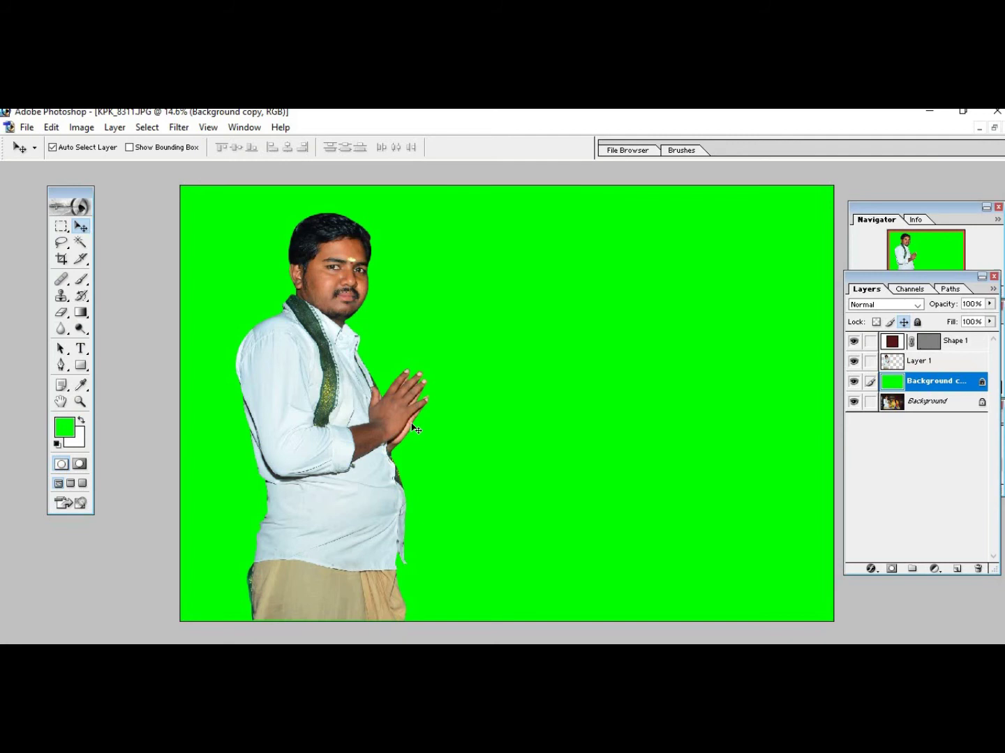
key("ctrl+z")
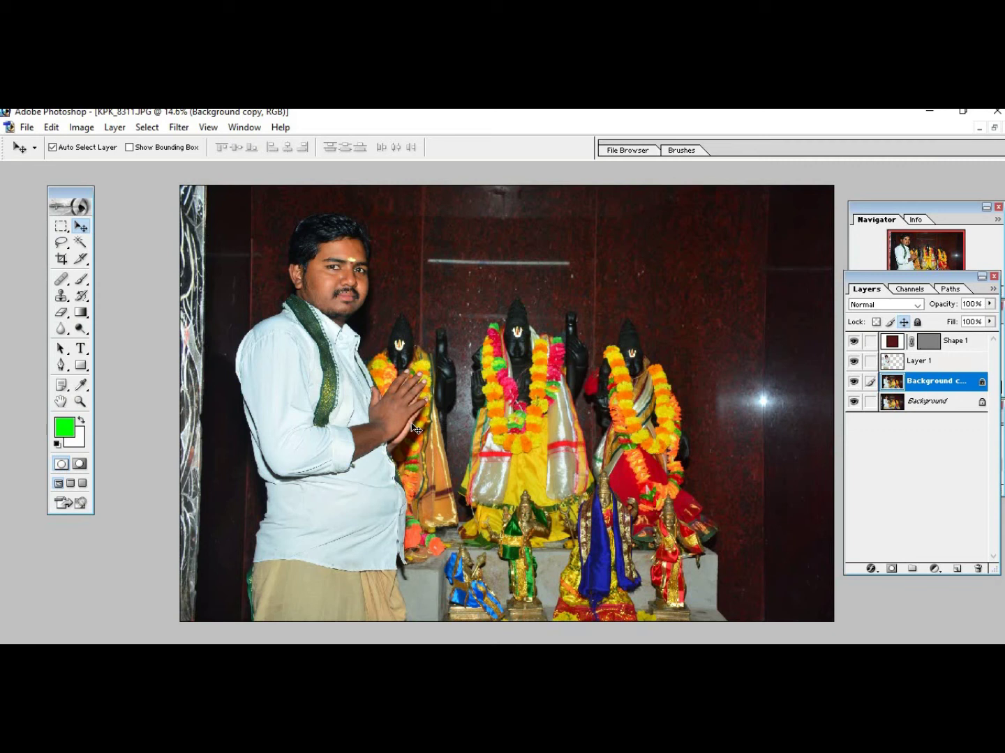
key("alt")
key("alt+BackSpace")
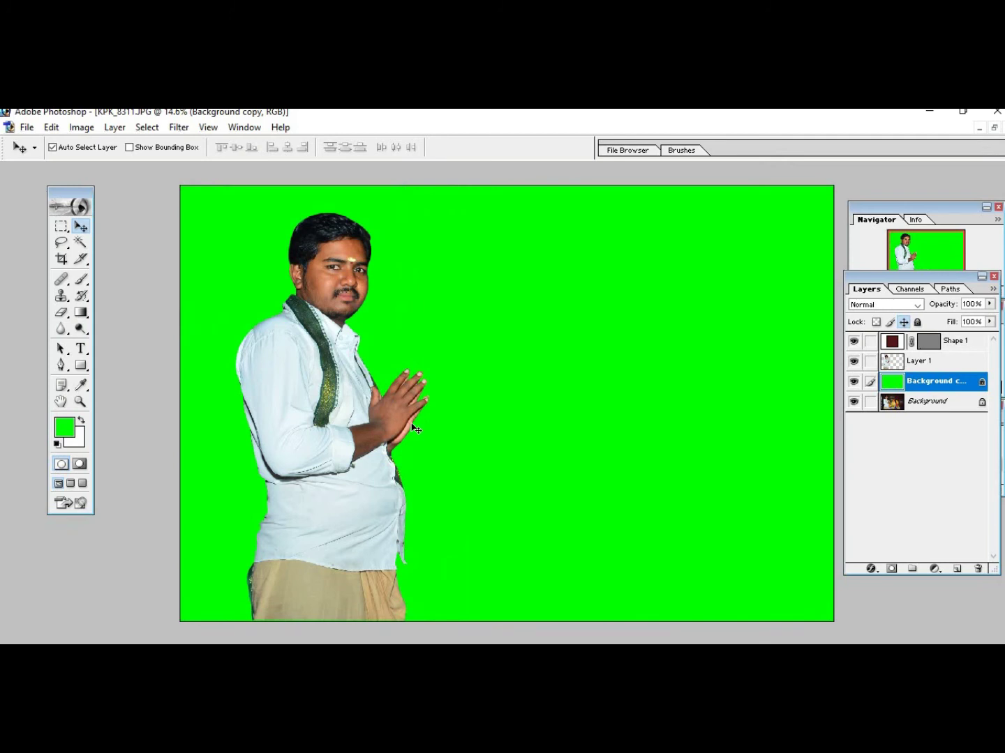
Move the cut-out man on Layer 1 from the left side to near the centre of the canvas
left_click_drag(304, 430, 338, 425)
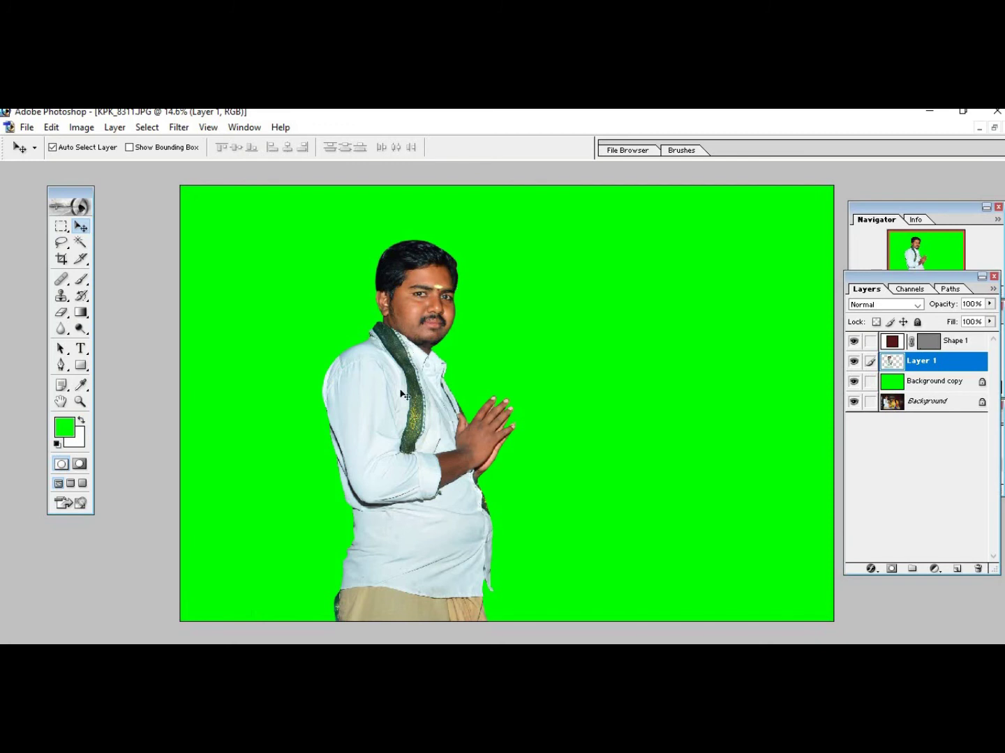
left_click_drag(403, 392, 446, 377)
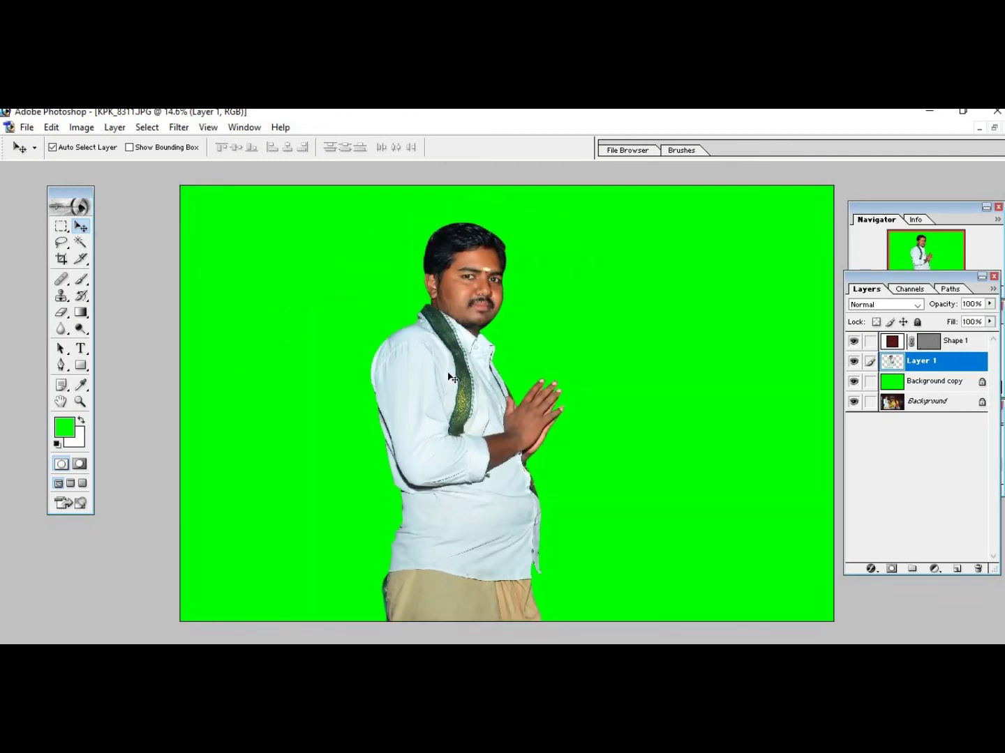
Try to scale the man on Layer 1 to 125% and place him against the canvas's left edge
key("ctrl+t")
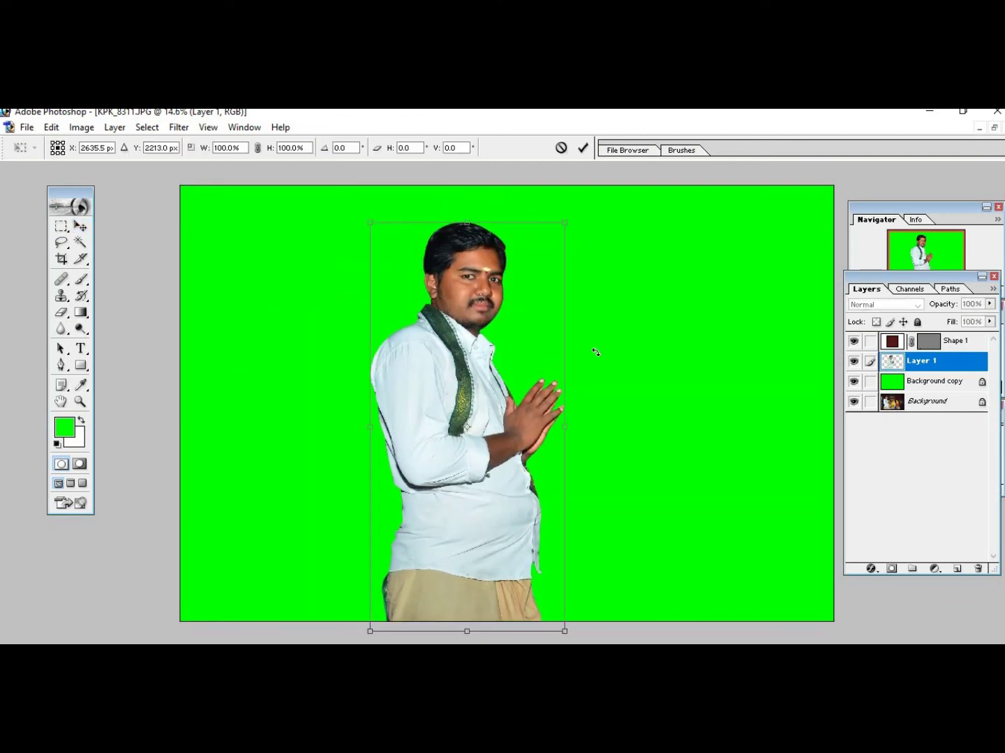
key("ctrl+minus")
key("ctrl+minus")
key("ctrl+minus")
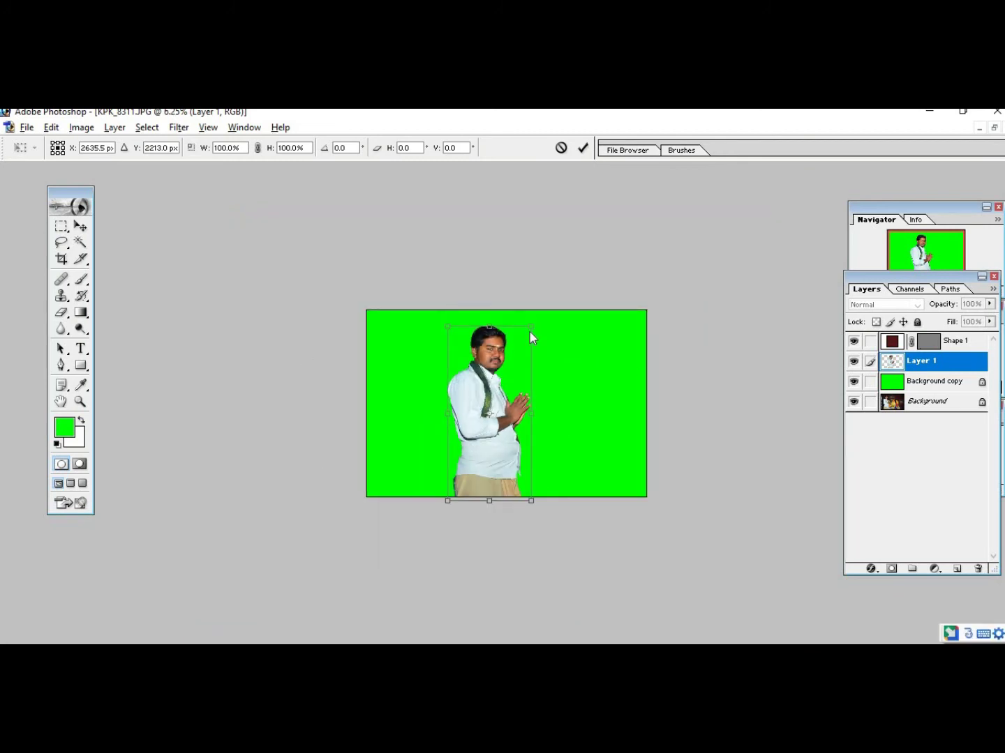
left_click_drag(533, 329, 449, 371)
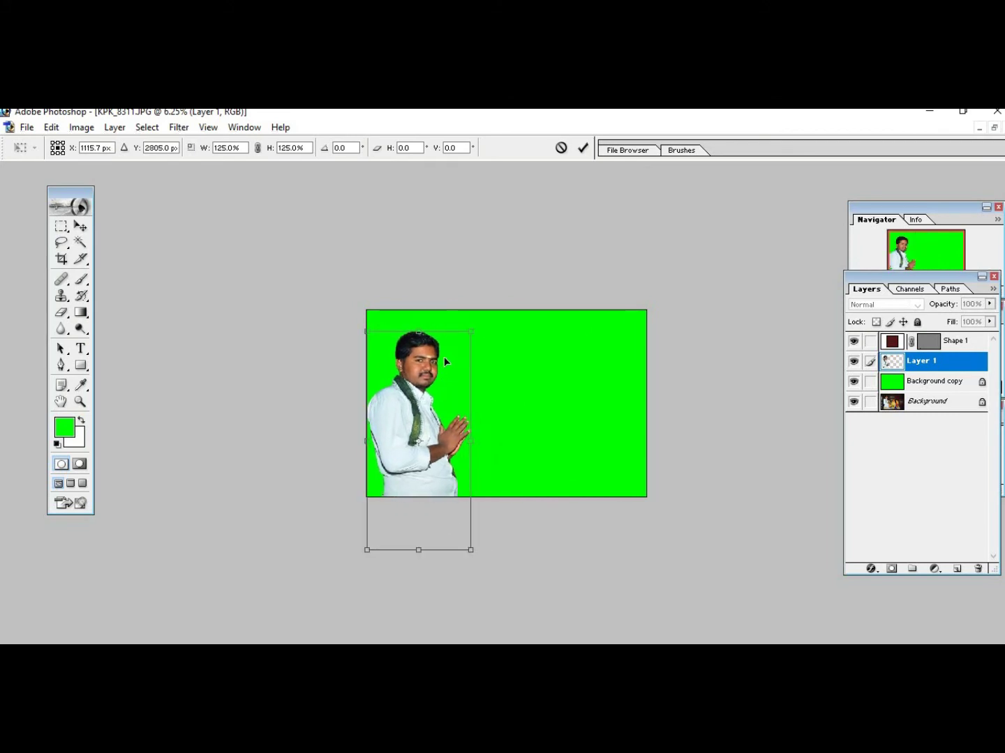
key("Return")
key("ctrl+plus")
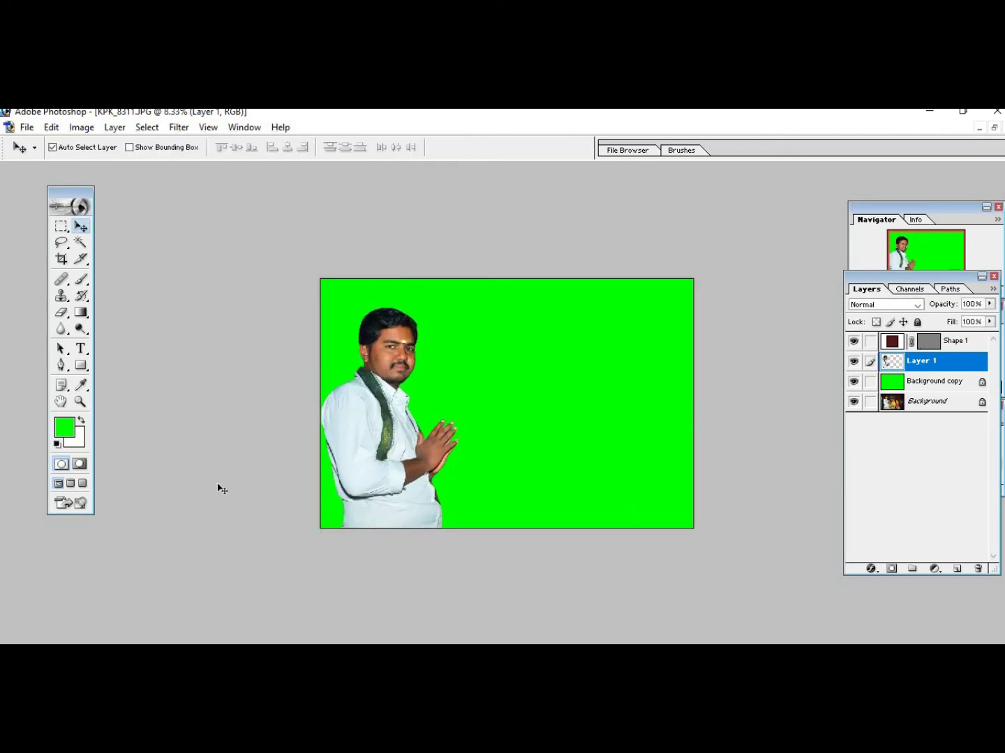
key("ctrl+plus")
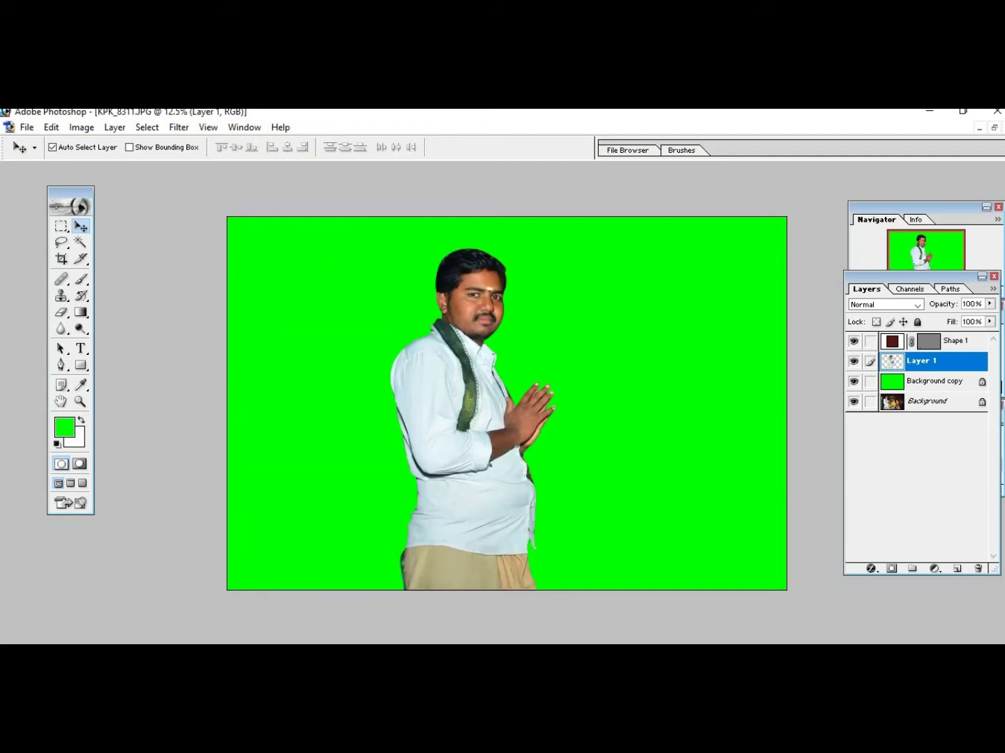
Reposition the man slightly left of the canvas centre and show the image full screen with the panels hidden
left_click_drag(492, 483, 532, 478)
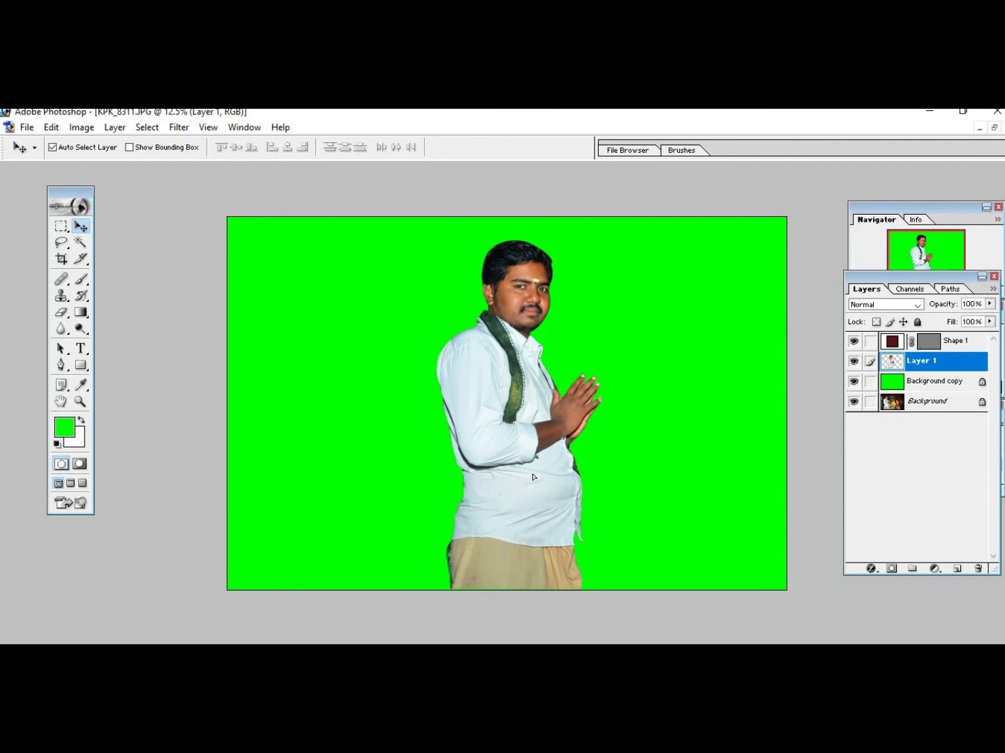
left_click_drag(533, 451, 490, 454)
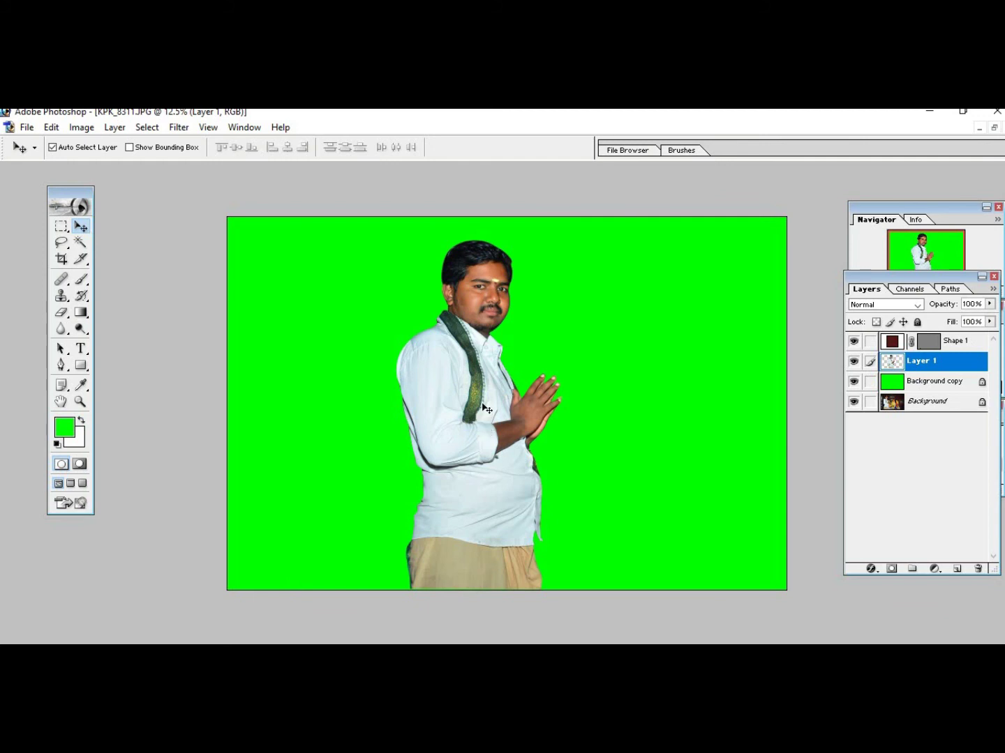
left_click_drag(408, 240, 684, 449)
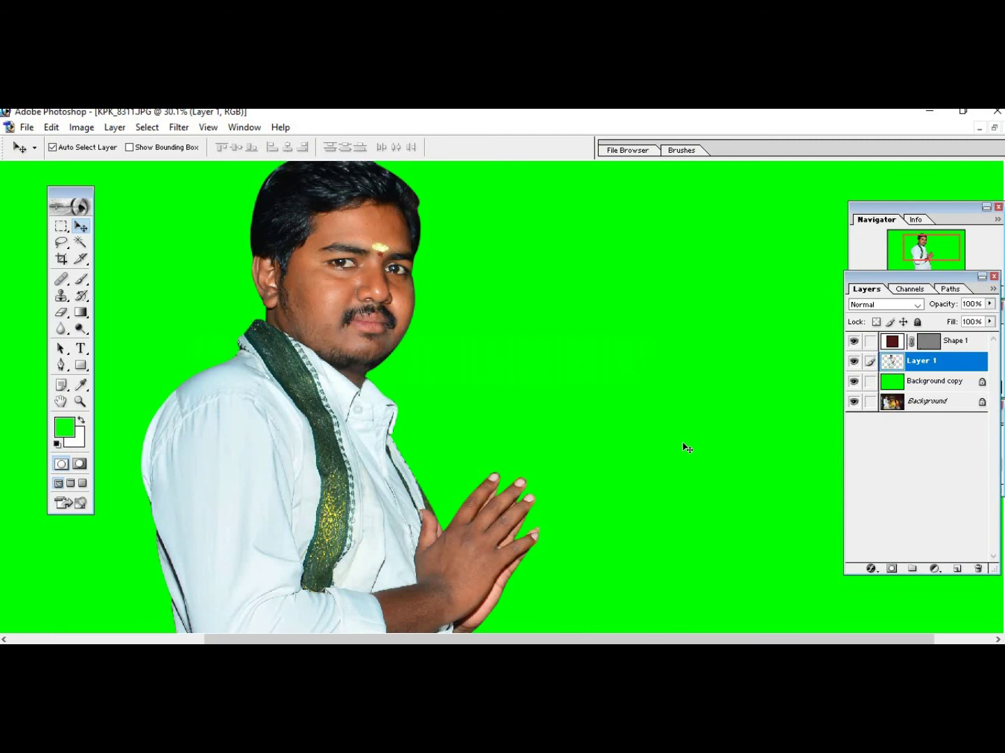
key("ctrl+0")
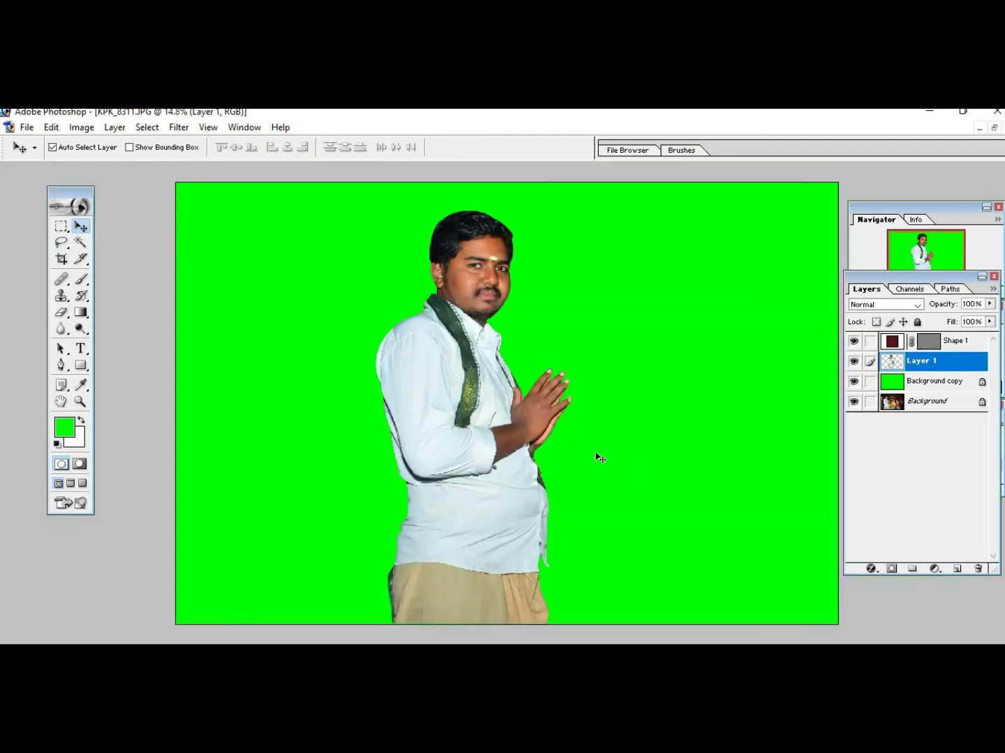
key("f")
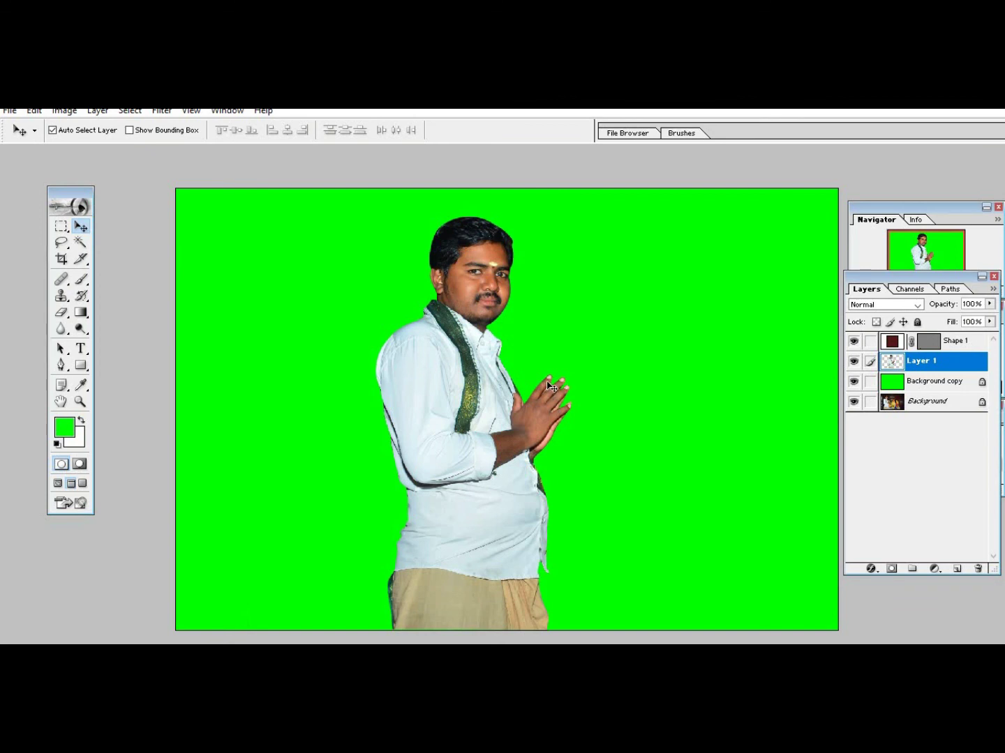
key("Tab")
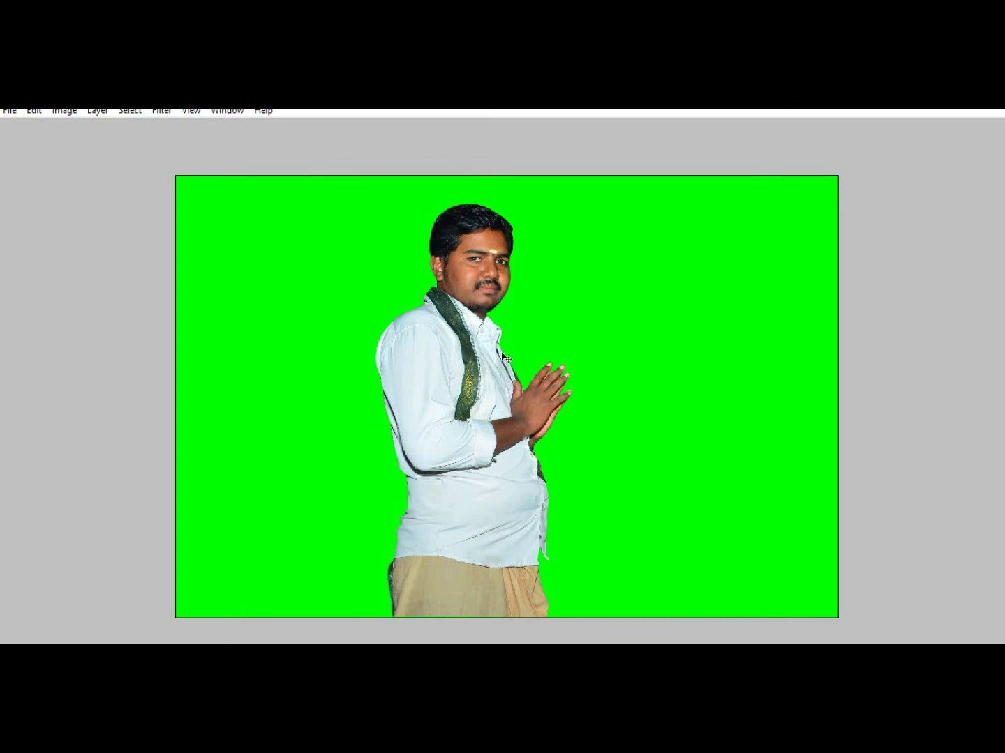
left_click_drag(452, 397, 459, 396)
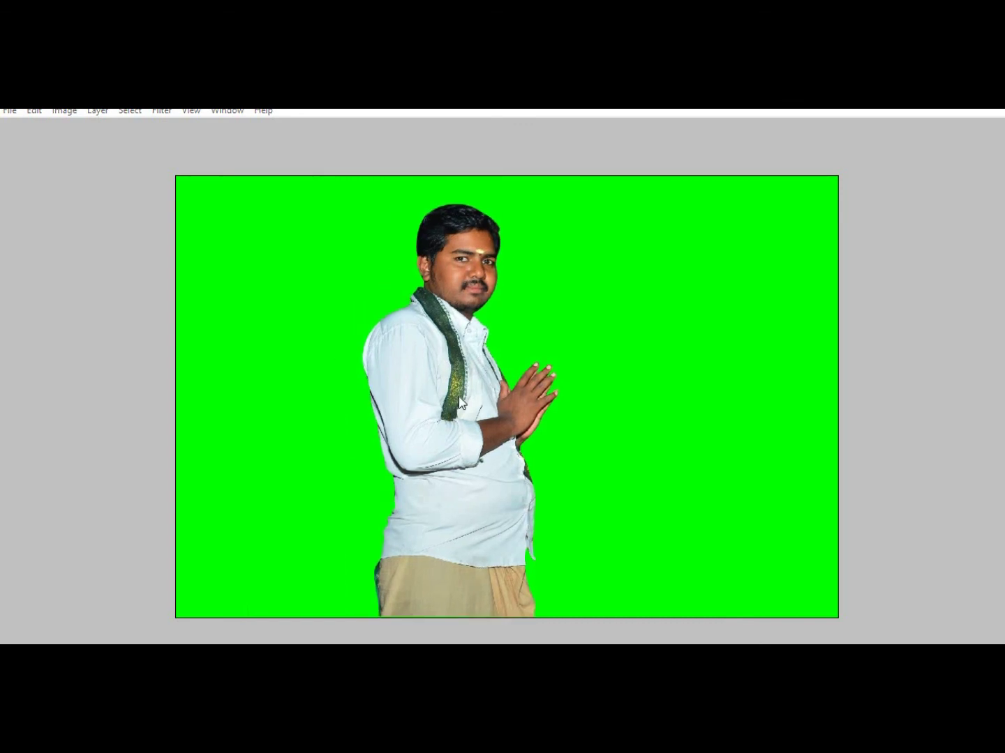
Save the image to the Desktop in JPEG format, using the man's first name followed by 001 as the file name
key("ctrl+shift+s")
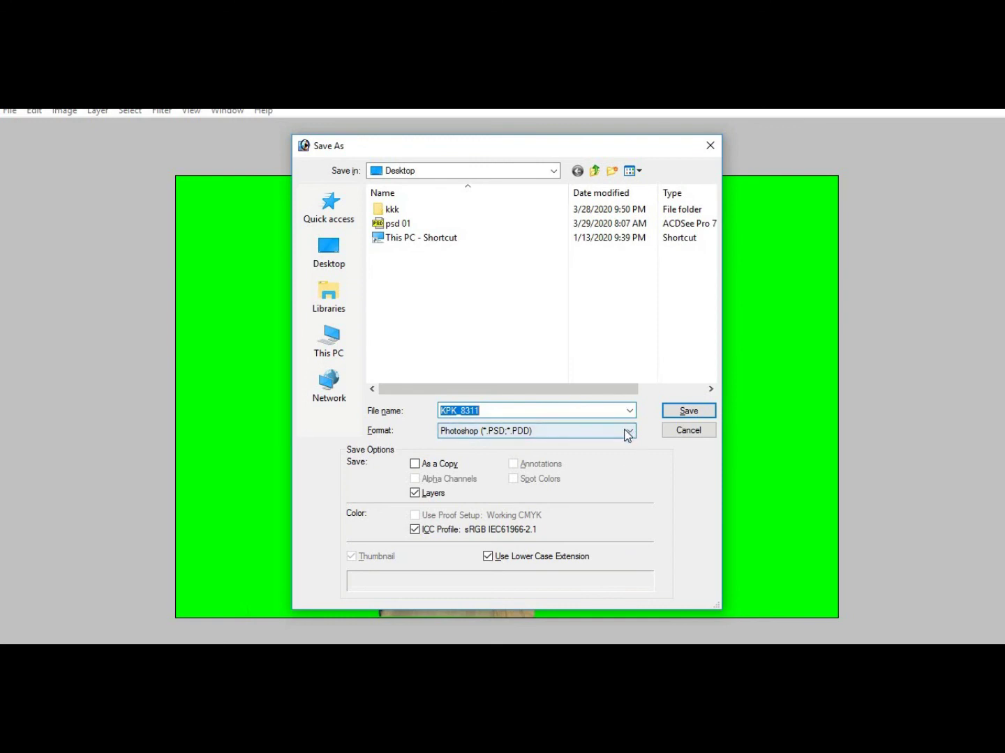
left_click(558, 411)
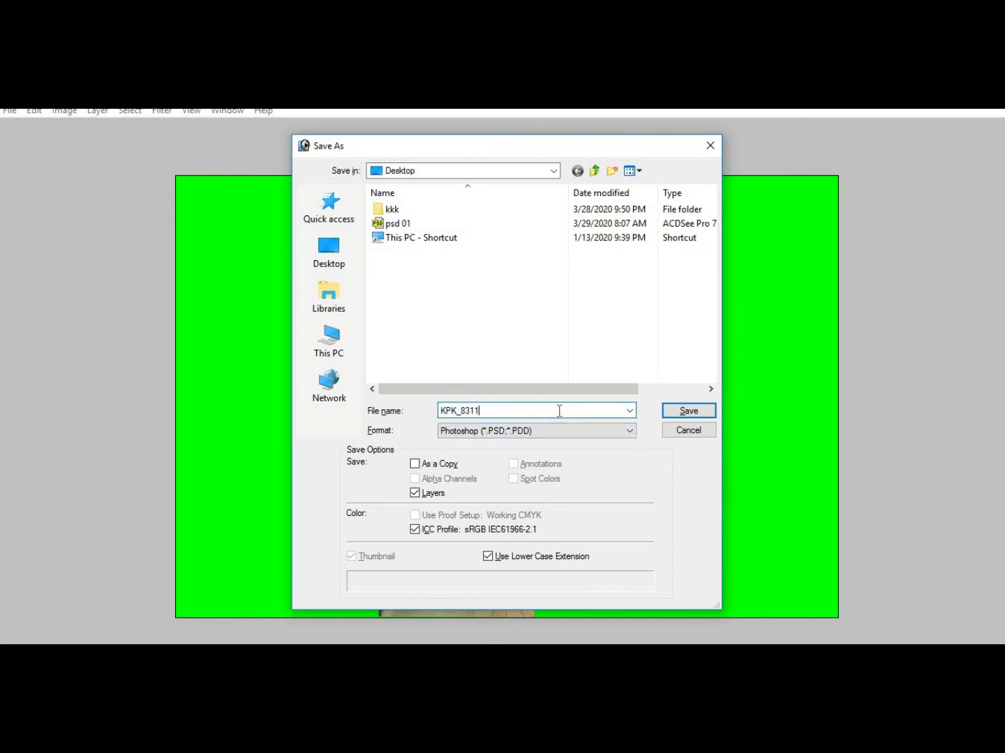
key("BackSpace")
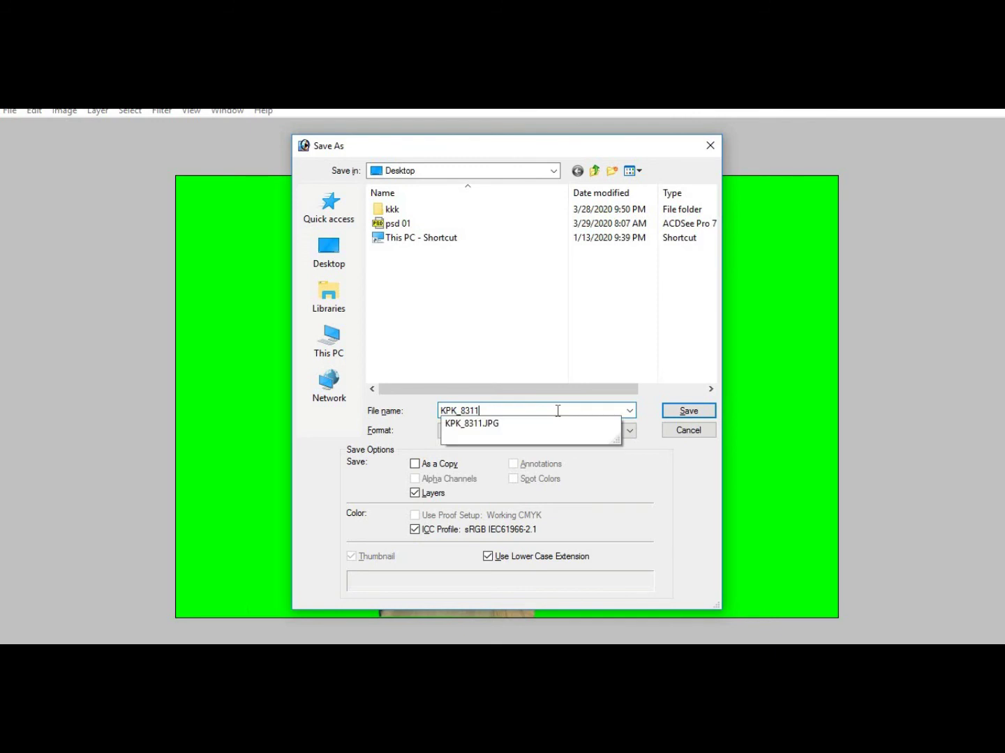
type("001")
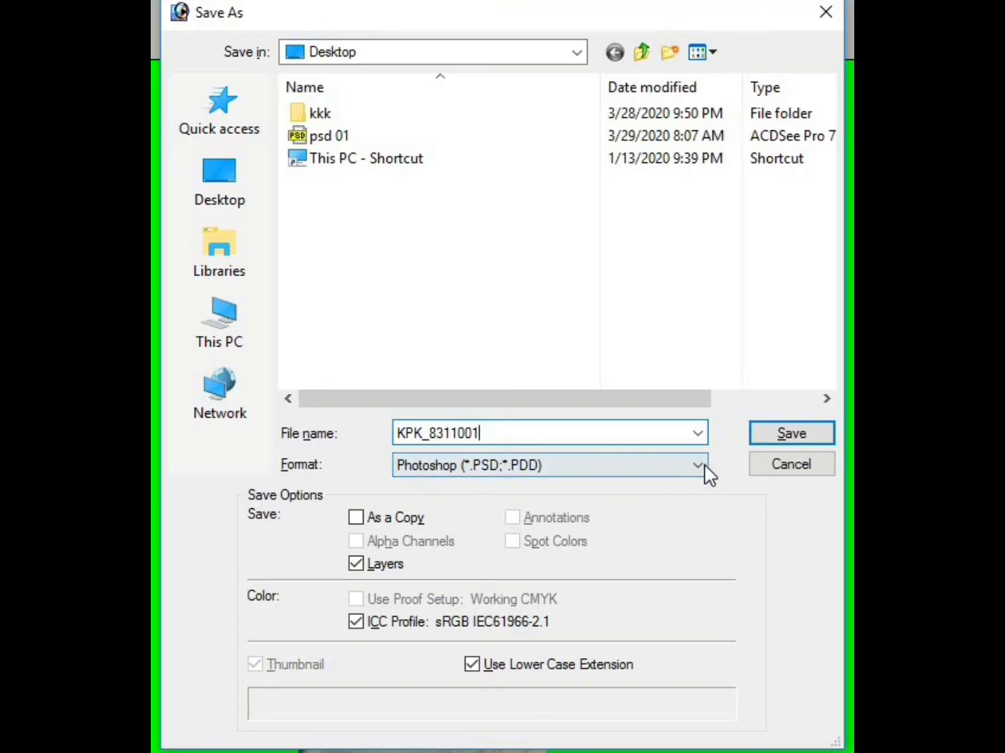
left_click(630, 431)
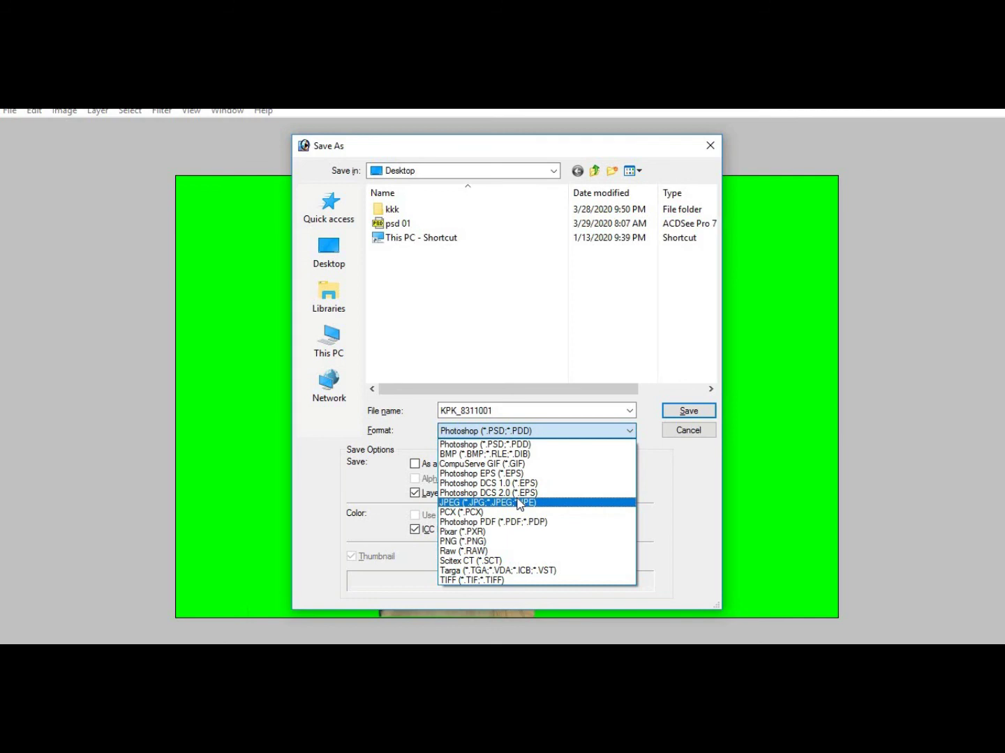
left_click(519, 503)
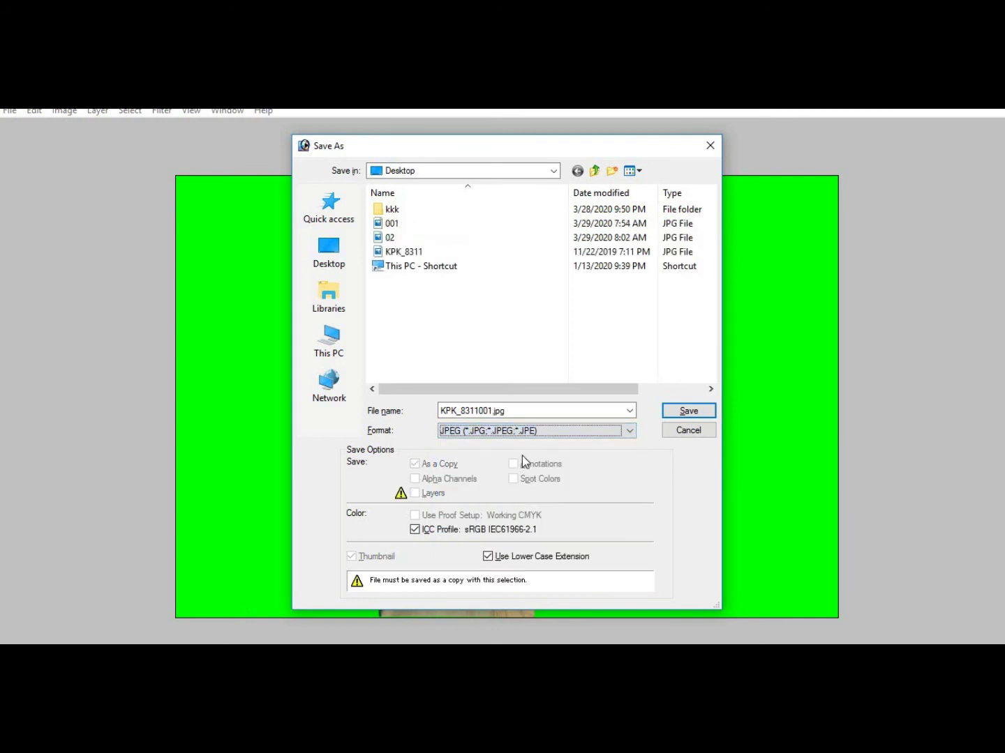
double_click(518, 415)
key("BackSpace")
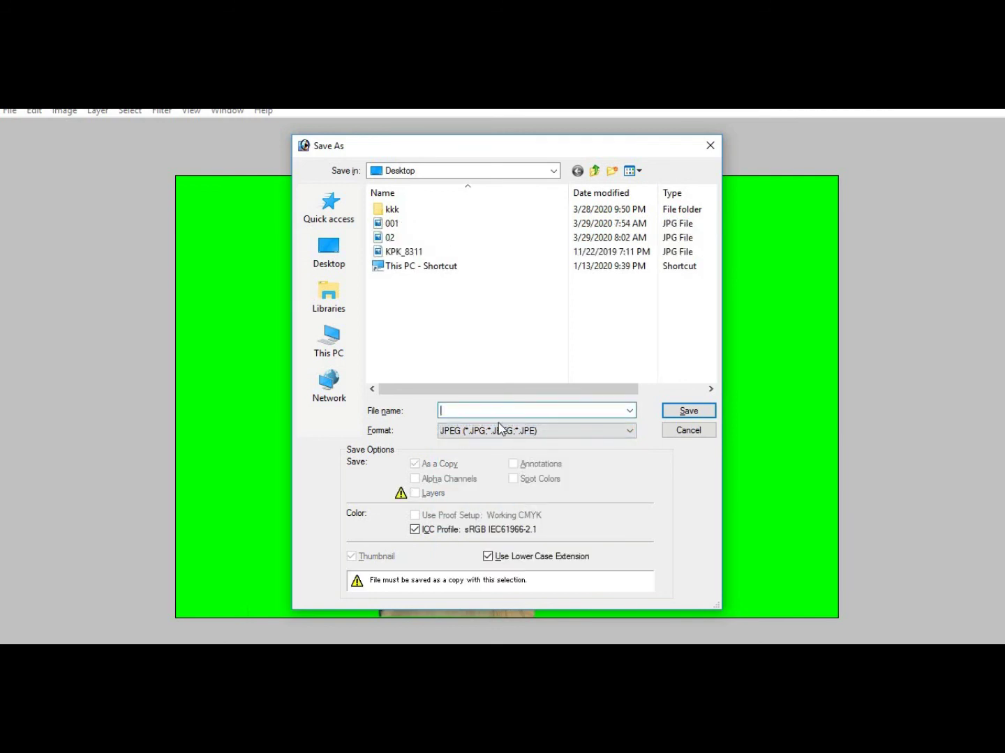
type("prasad 001")
key("Return")
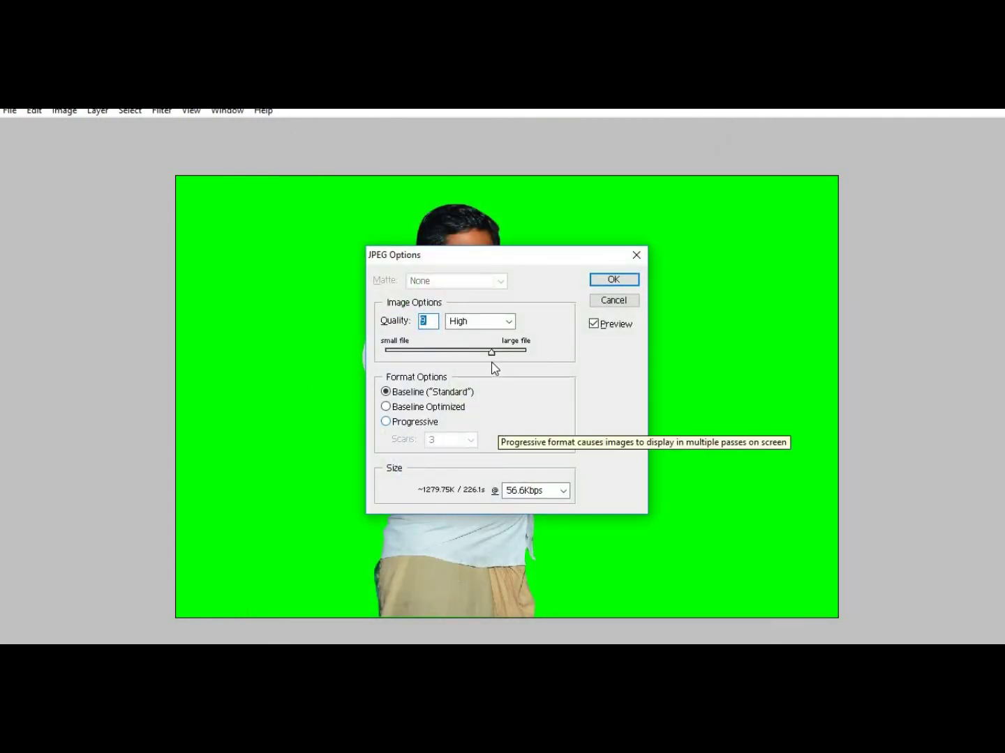
Finish the JPEG save with High quality 9 and the Baseline ("Standard") format
left_click(507, 322)
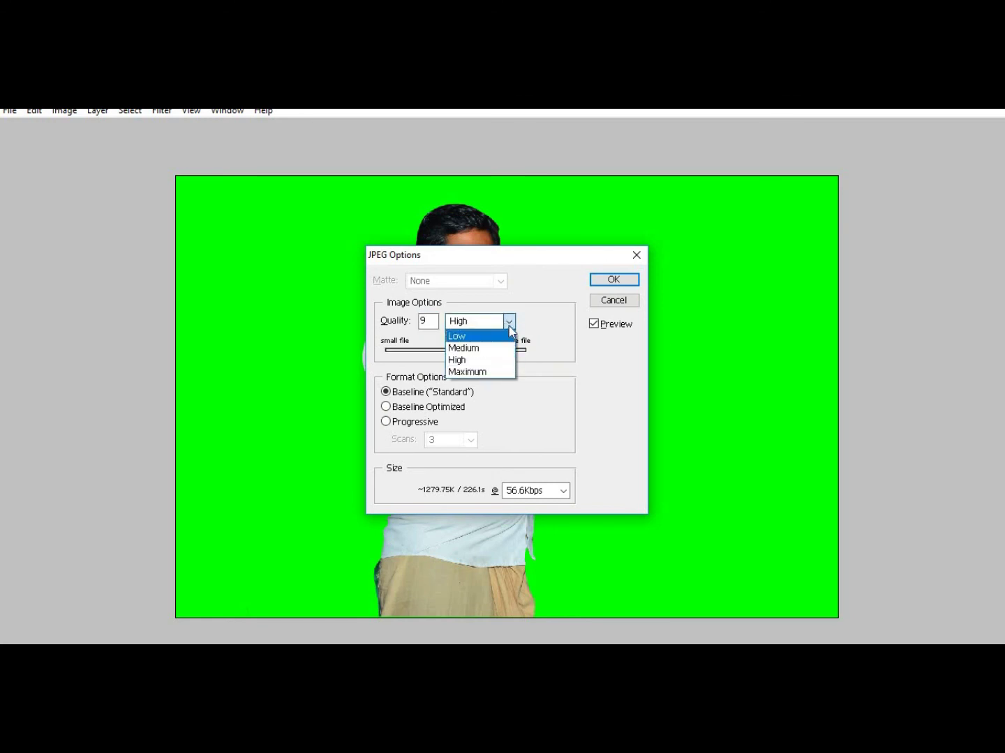
left_click(509, 325)
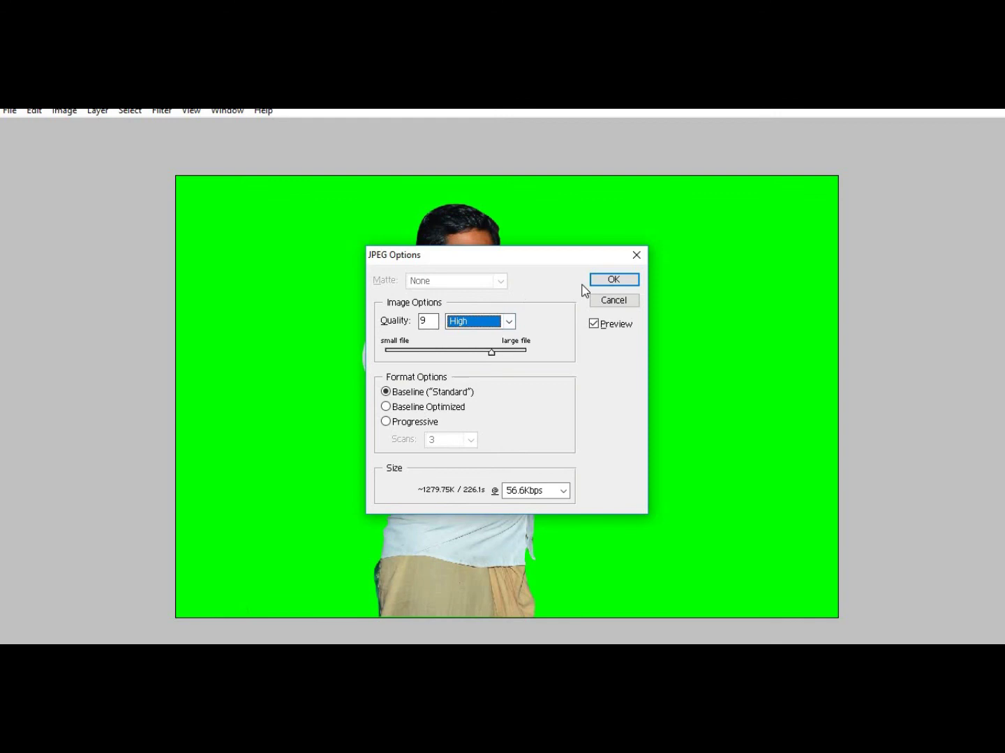
left_click(612, 279)
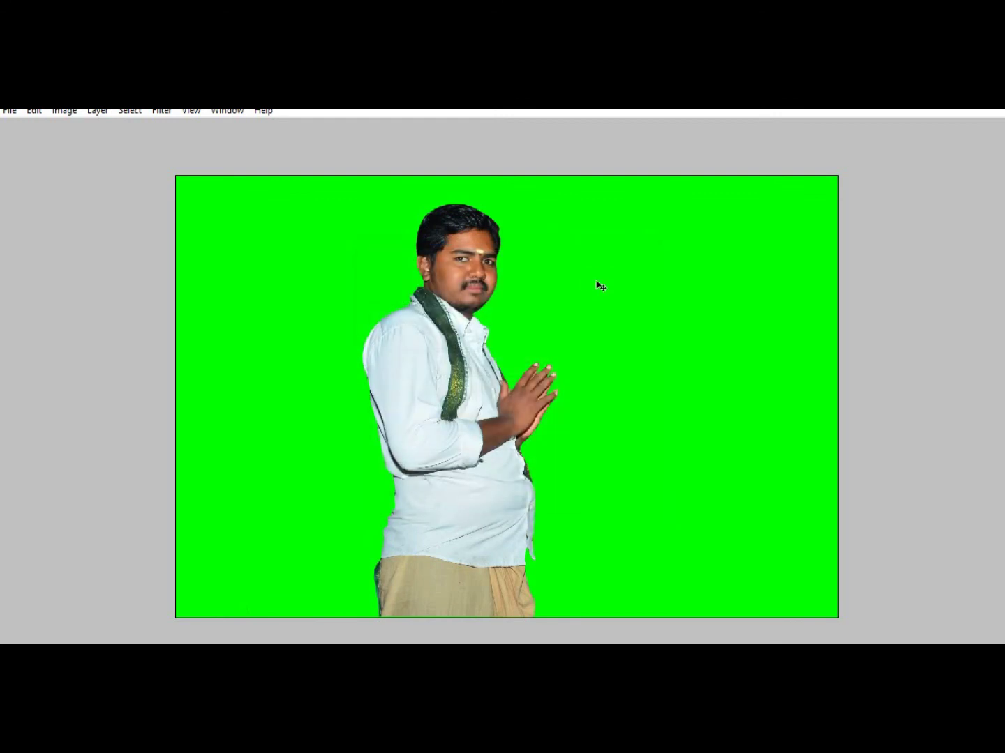
Switch to the desktop and open the newly saved JPEG to check the green-background result
key("super")
key("super")
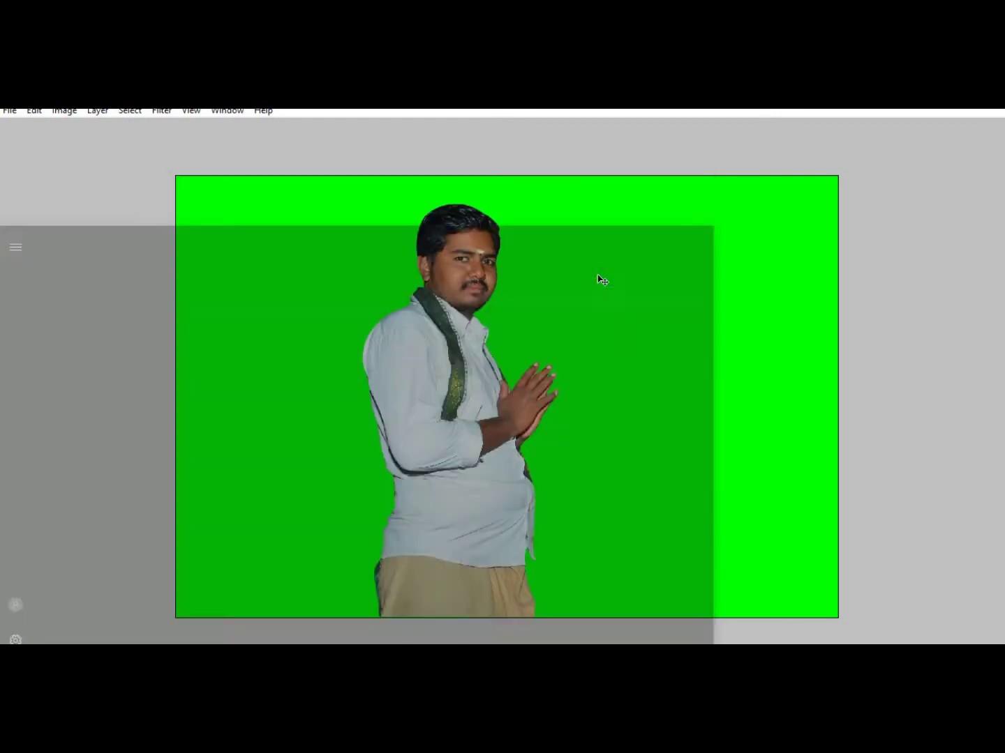
key("super+d")
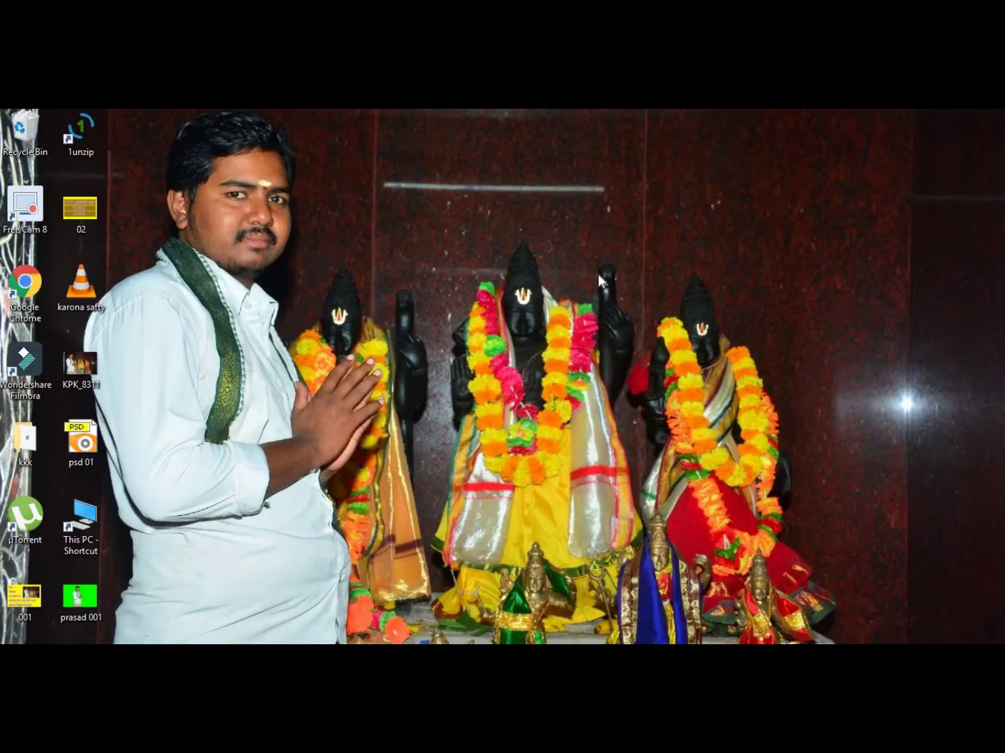
double_click(81, 611)
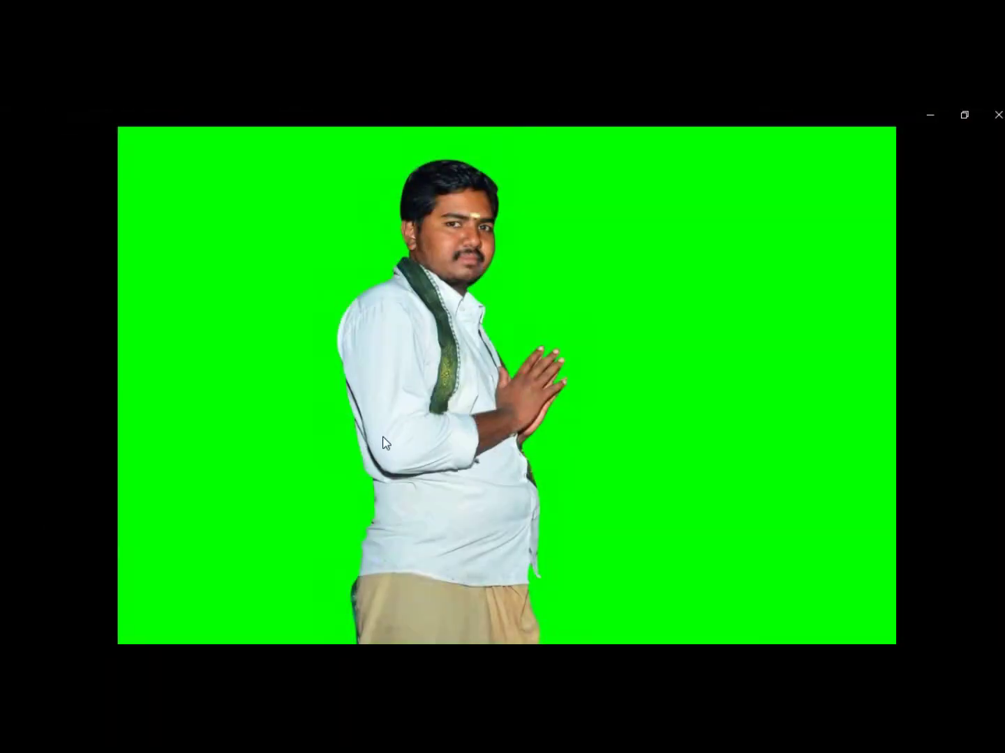